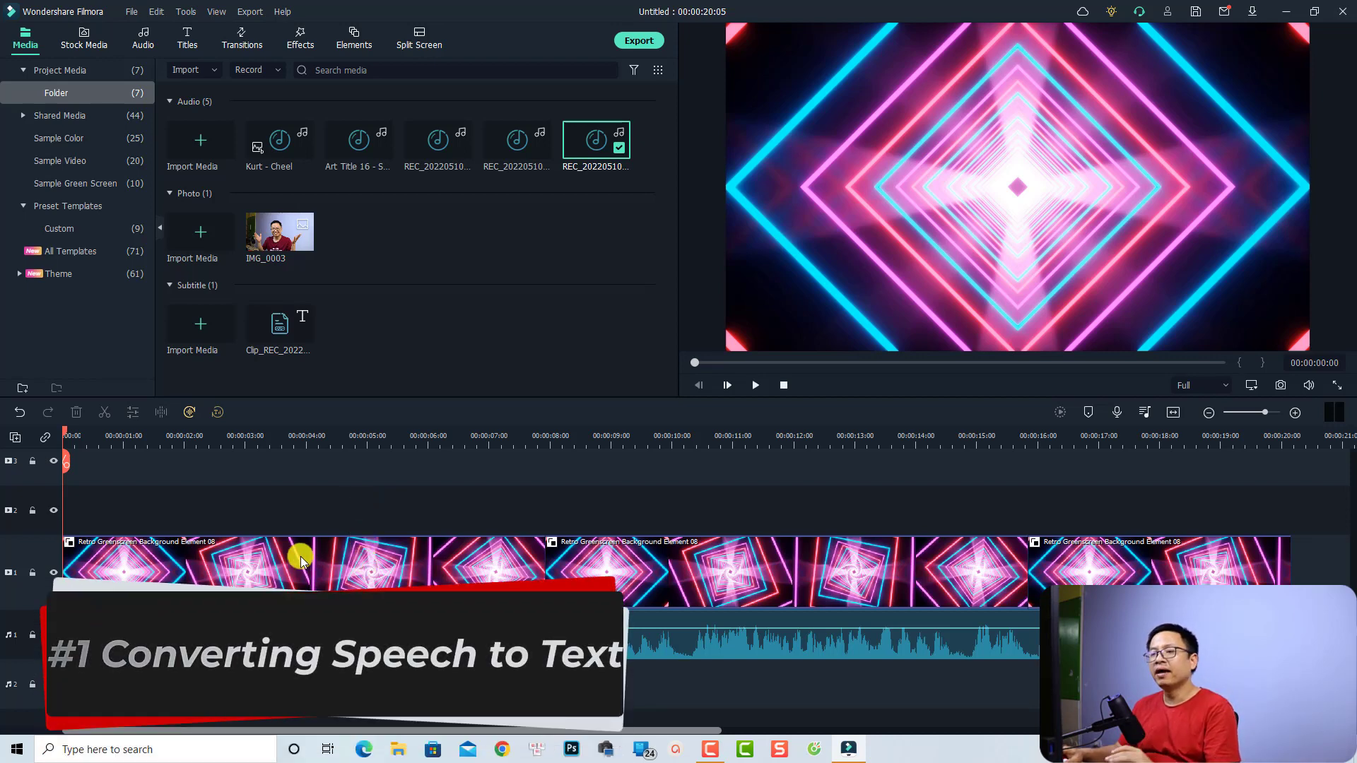
- Select the voice recording clip on the first audio track and play it from near the start to hear the speech
left_click(150, 442)
left_click(154, 638)
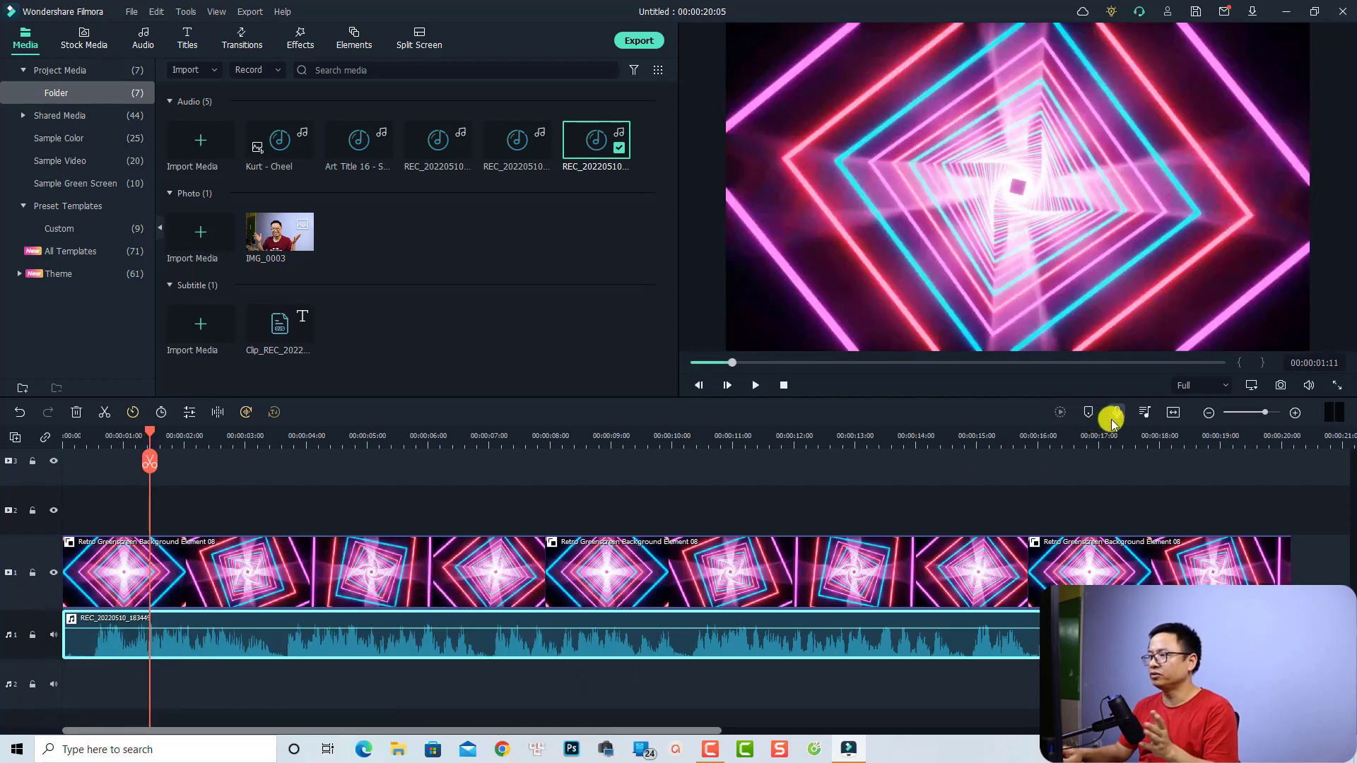
left_click(86, 439)
key("space")
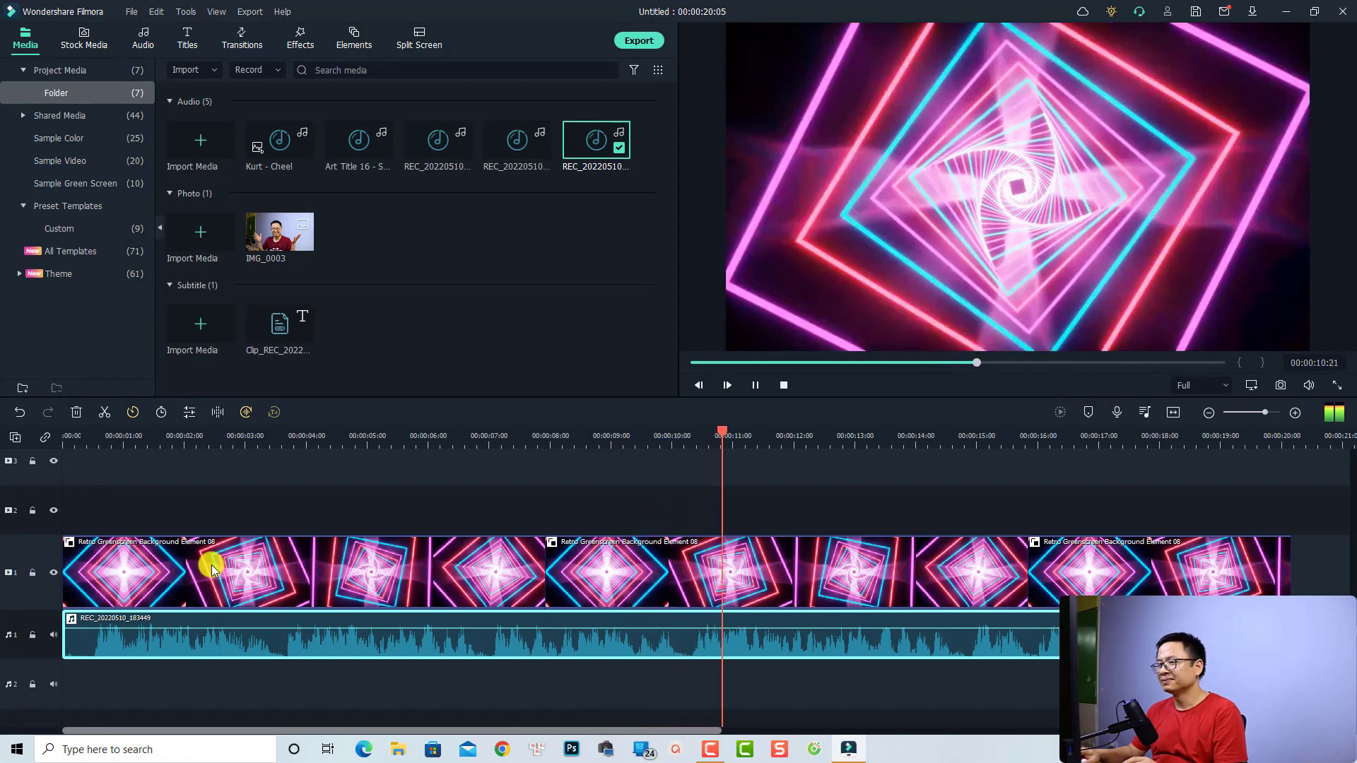
key("space")
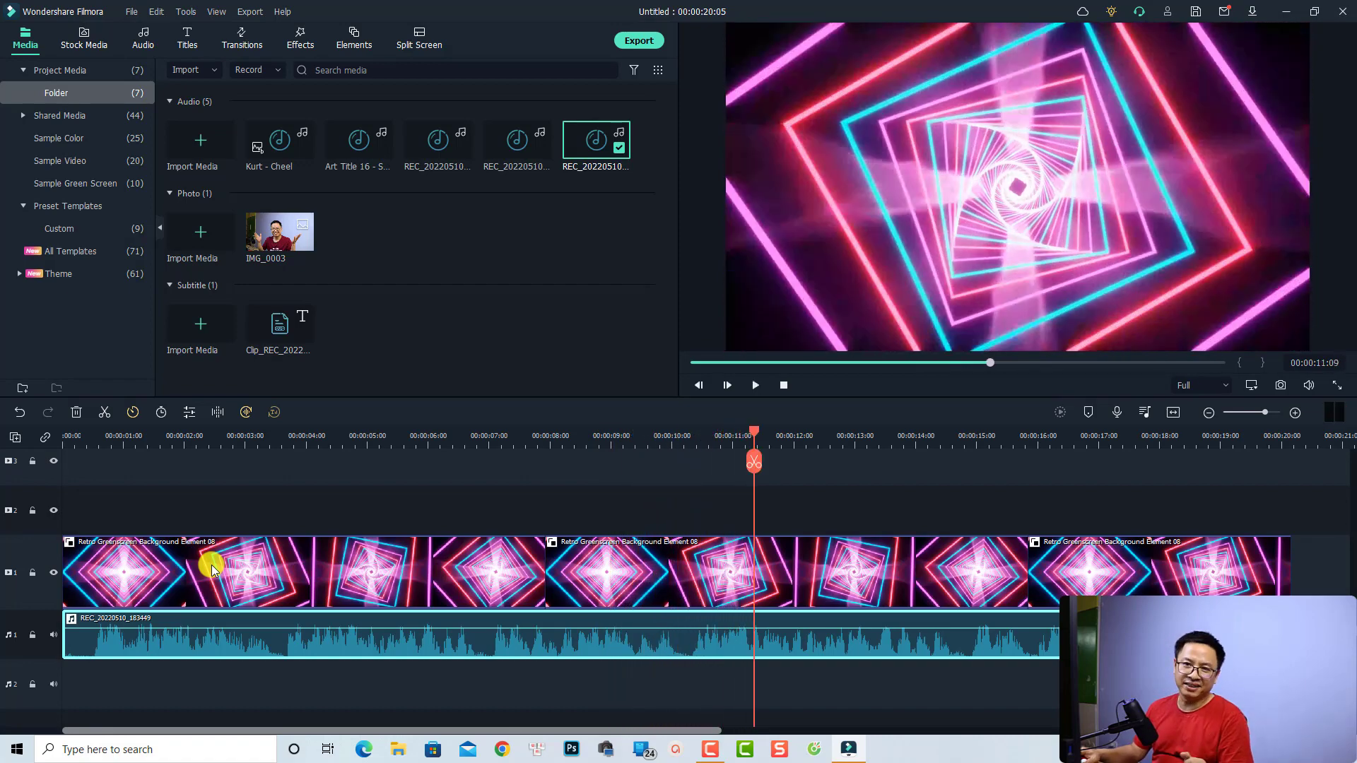
- Transcribe the selected voice recording clip with Speech-to-Text in English (US), with transcriptions automatically matched to the timeline
left_click(120, 441)
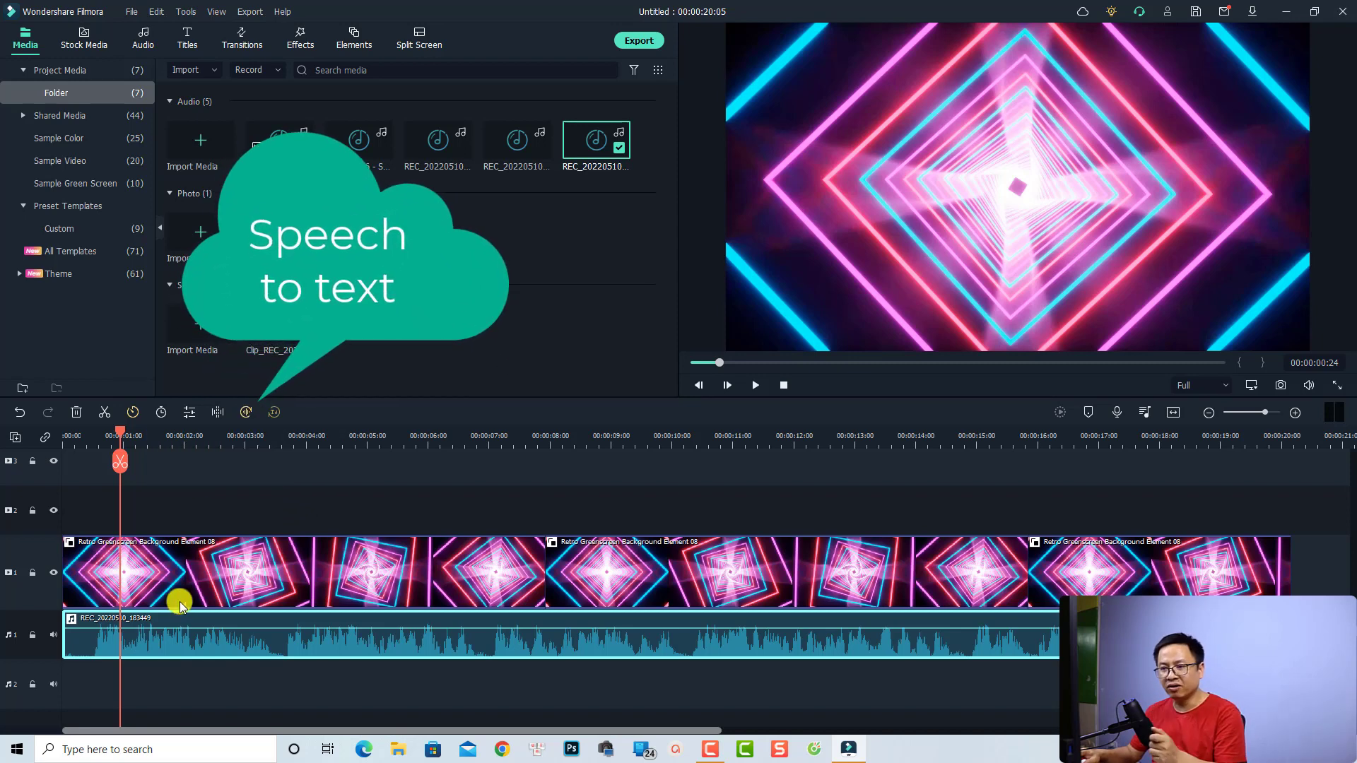
right_click(180, 639)
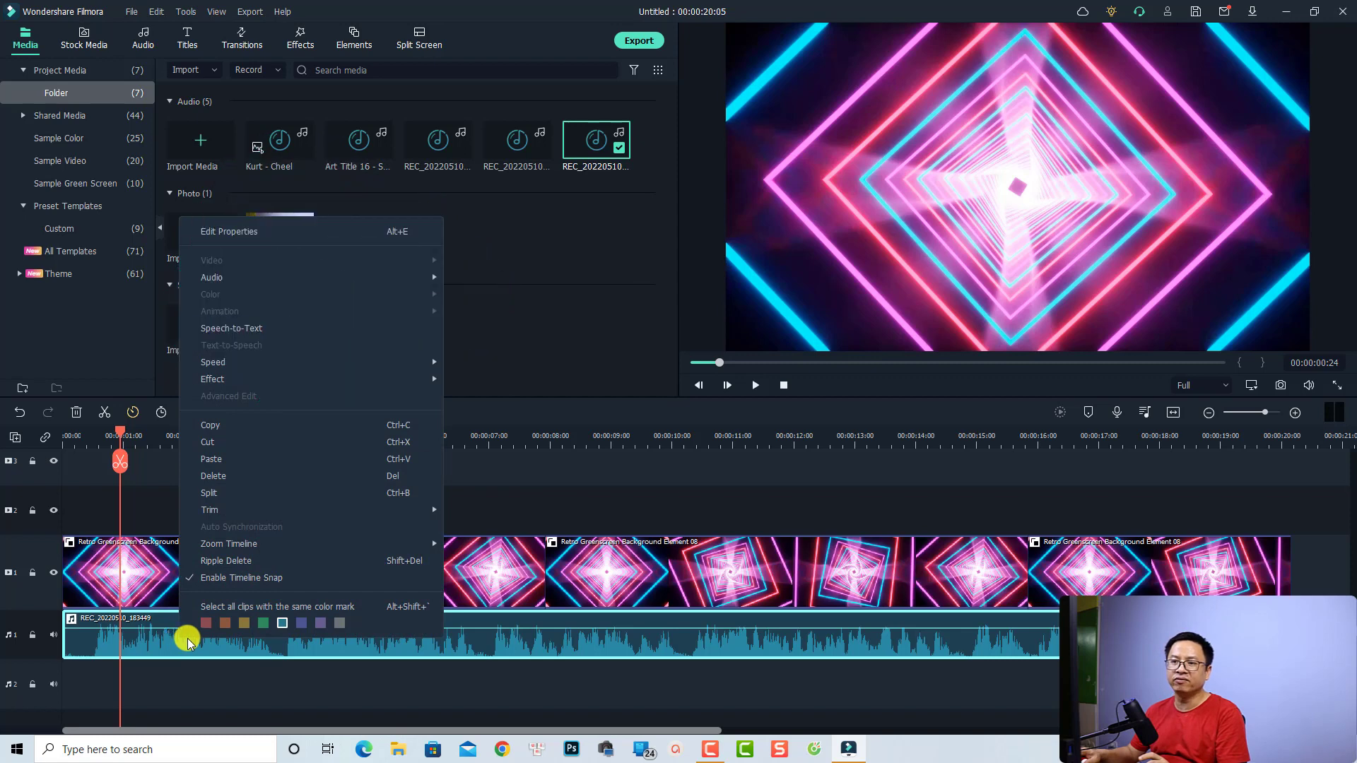
left_click(232, 330)
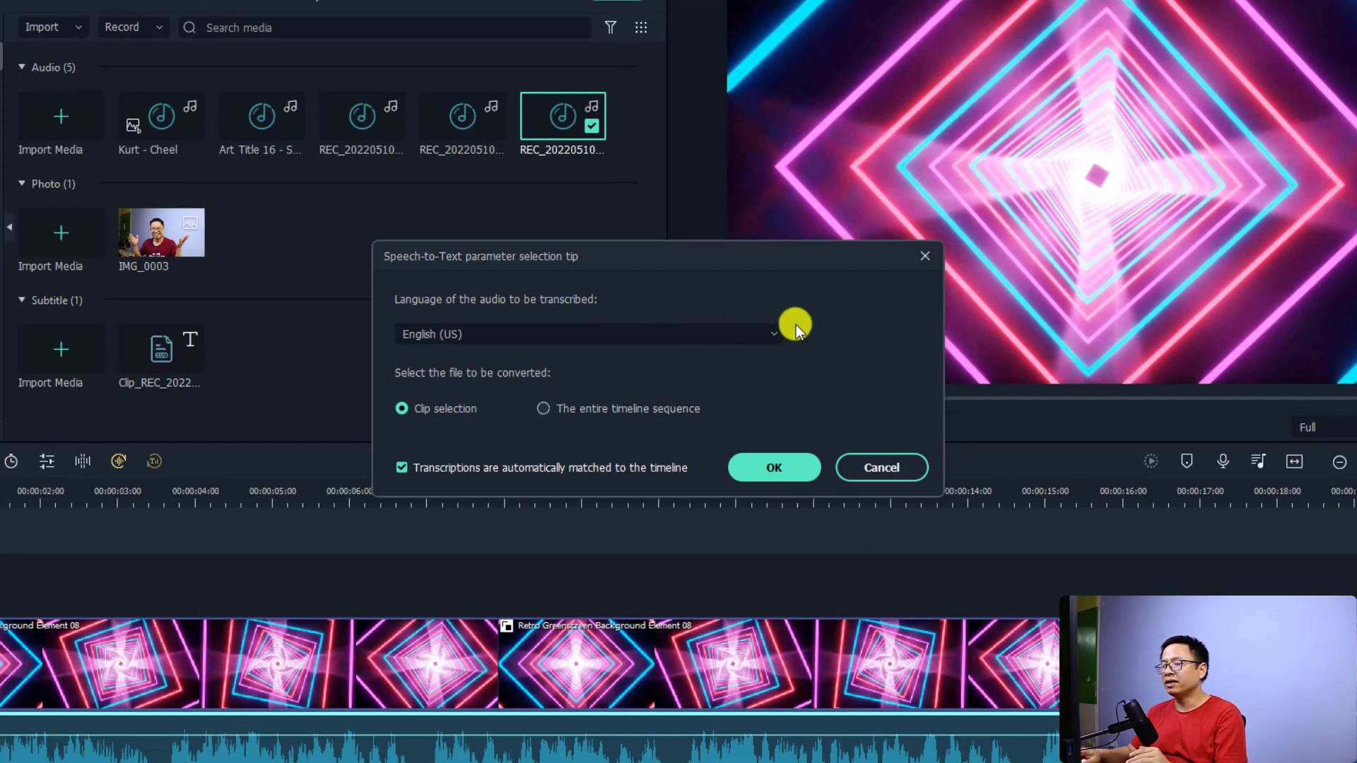
left_click(777, 333)
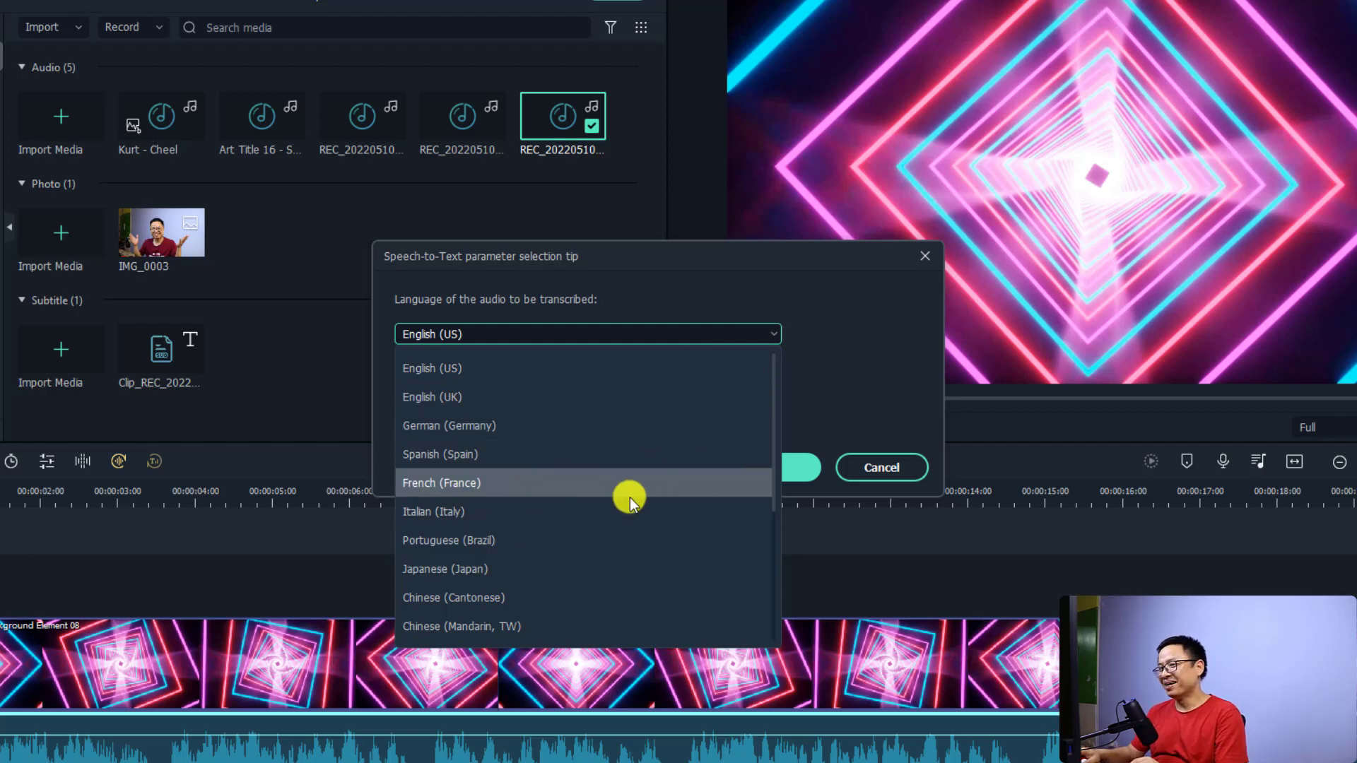
scroll(469, 526, "down", 3)
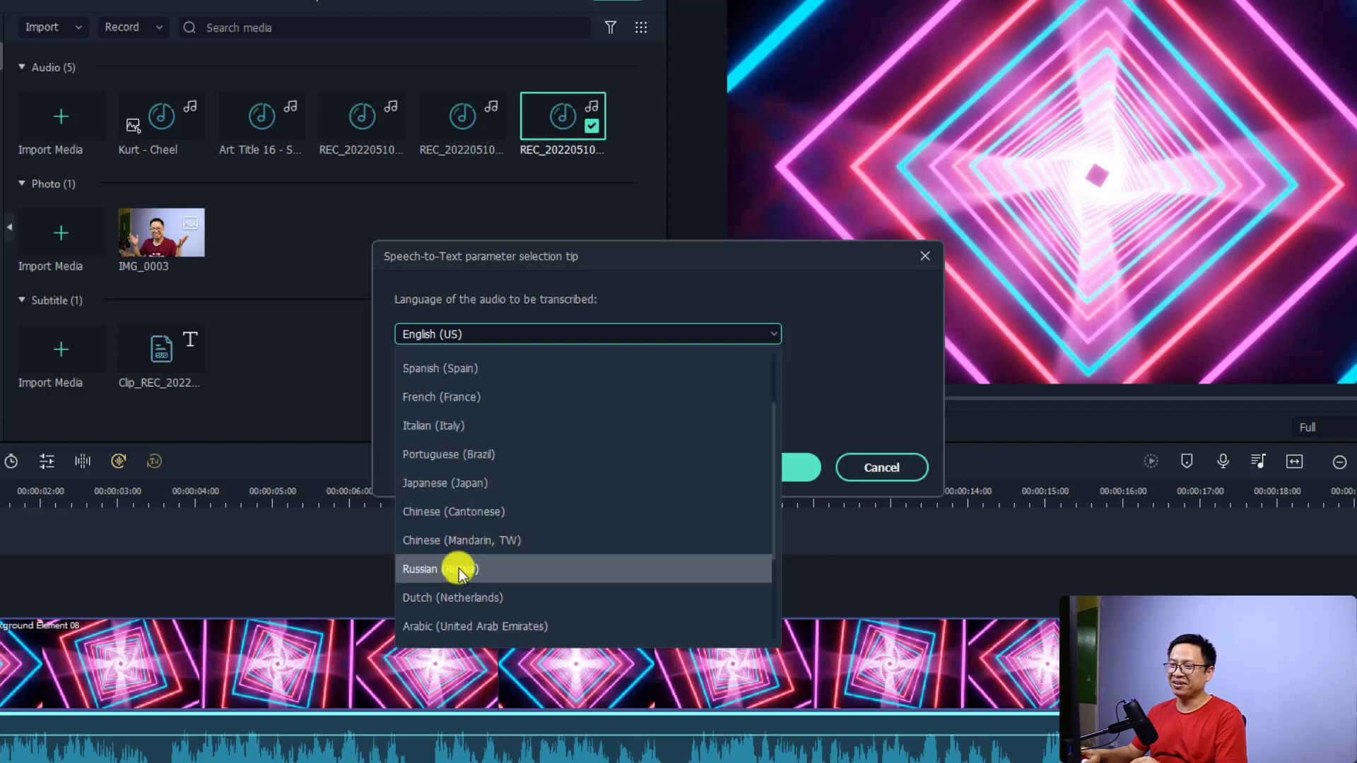
scroll(470, 511, "up", 3)
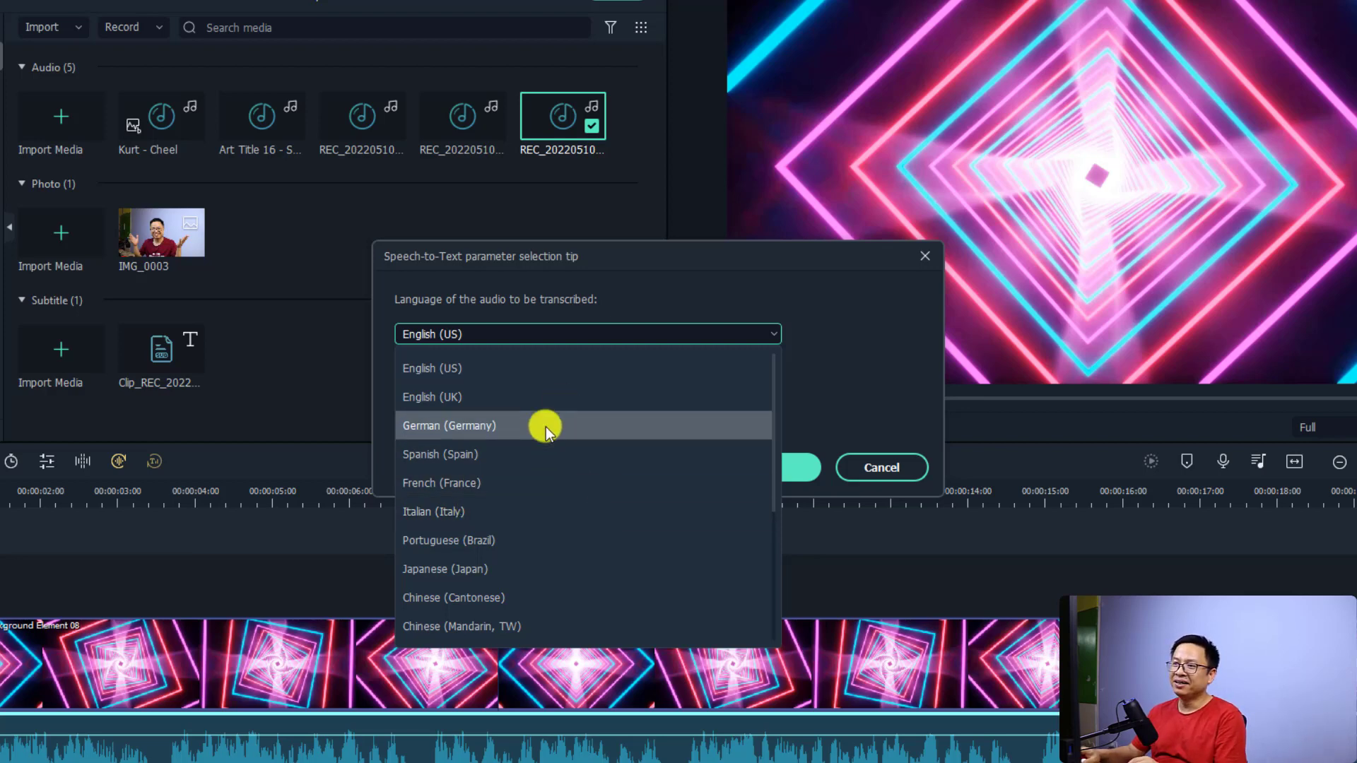
left_click(426, 369)
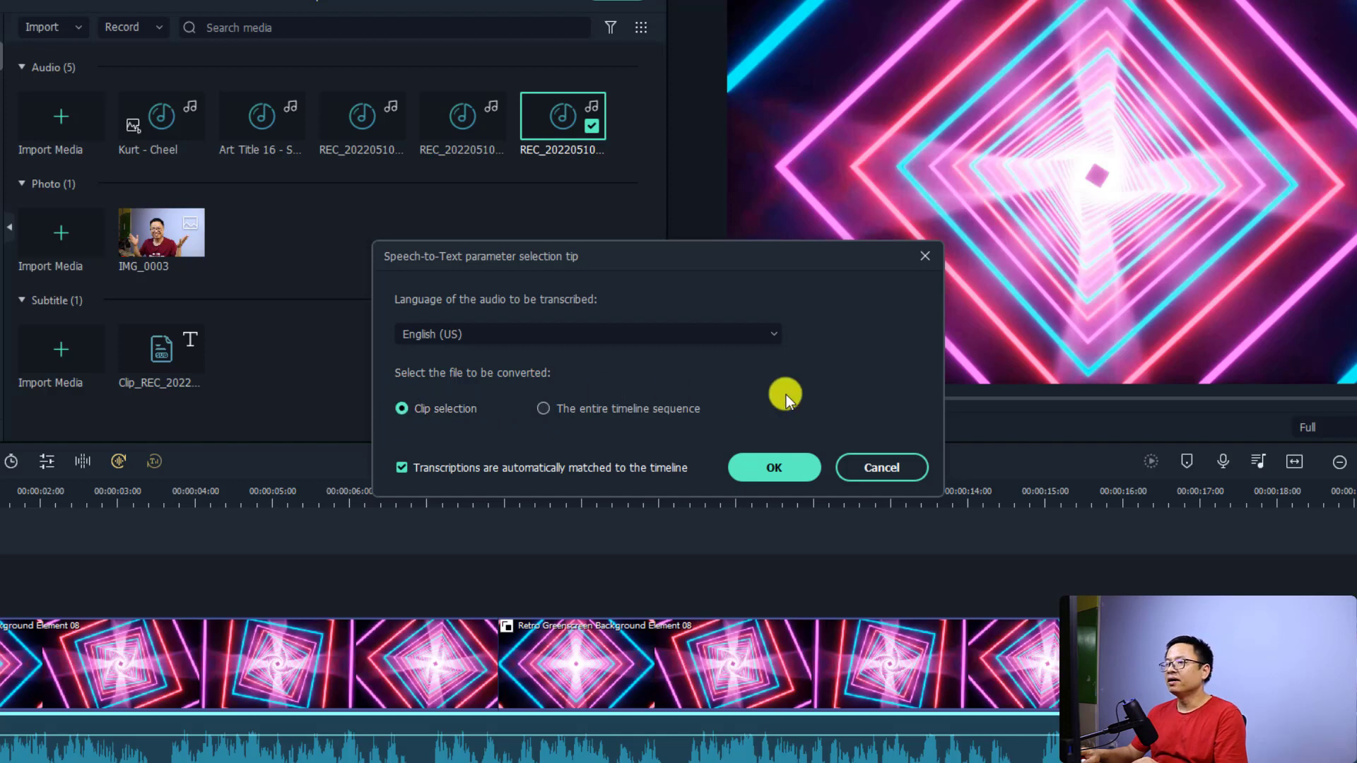
left_click(775, 466)
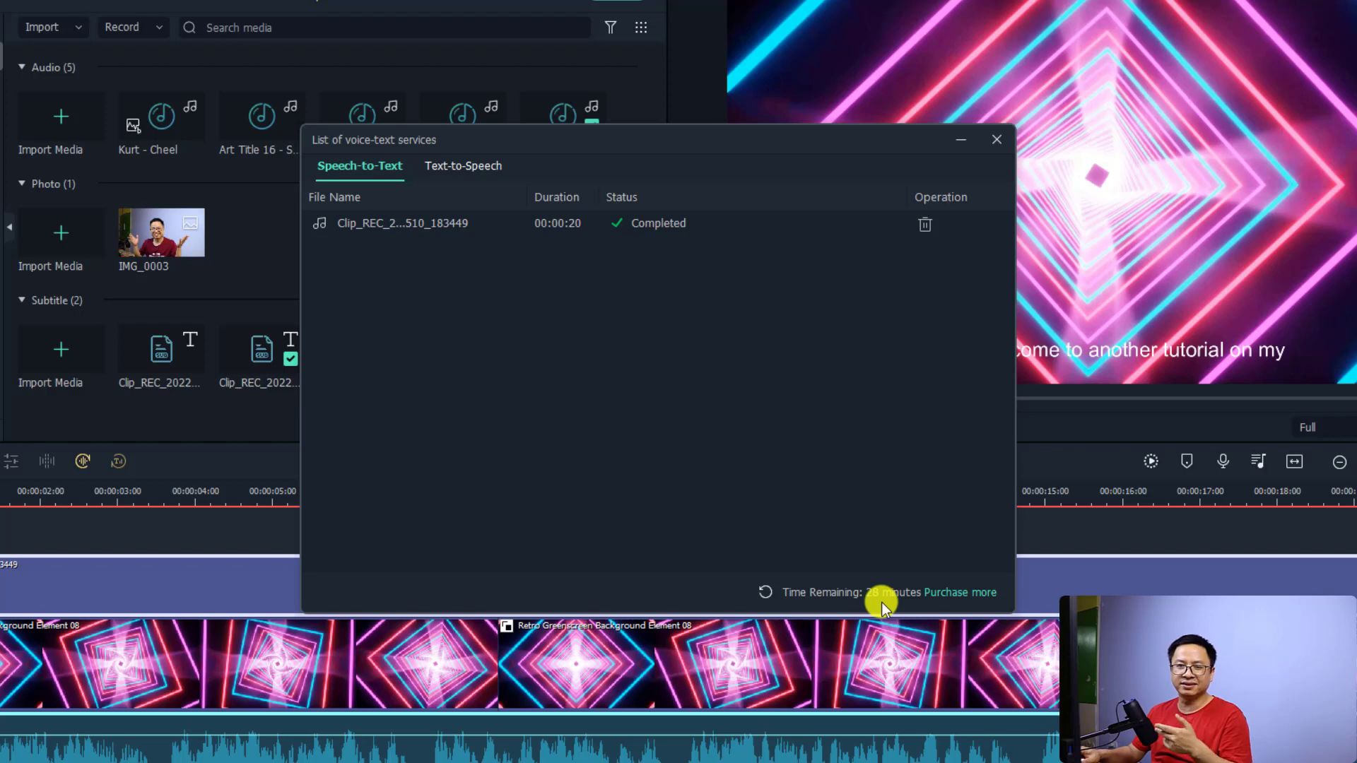
- Review the Speech-to-Text purchase plans in the browser, and close that page, the purchase prompt and the voice-text services list
left_click(958, 595)
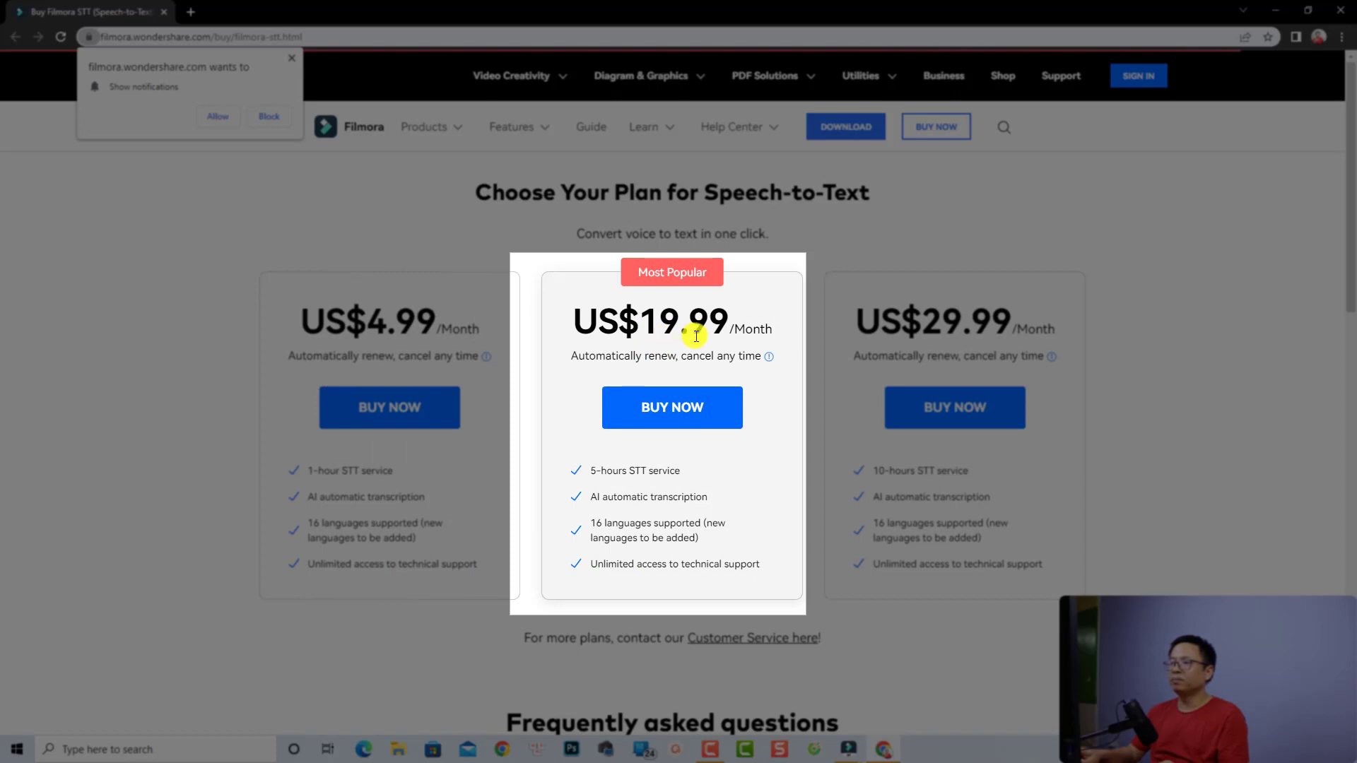
mouse_move(769, 354)
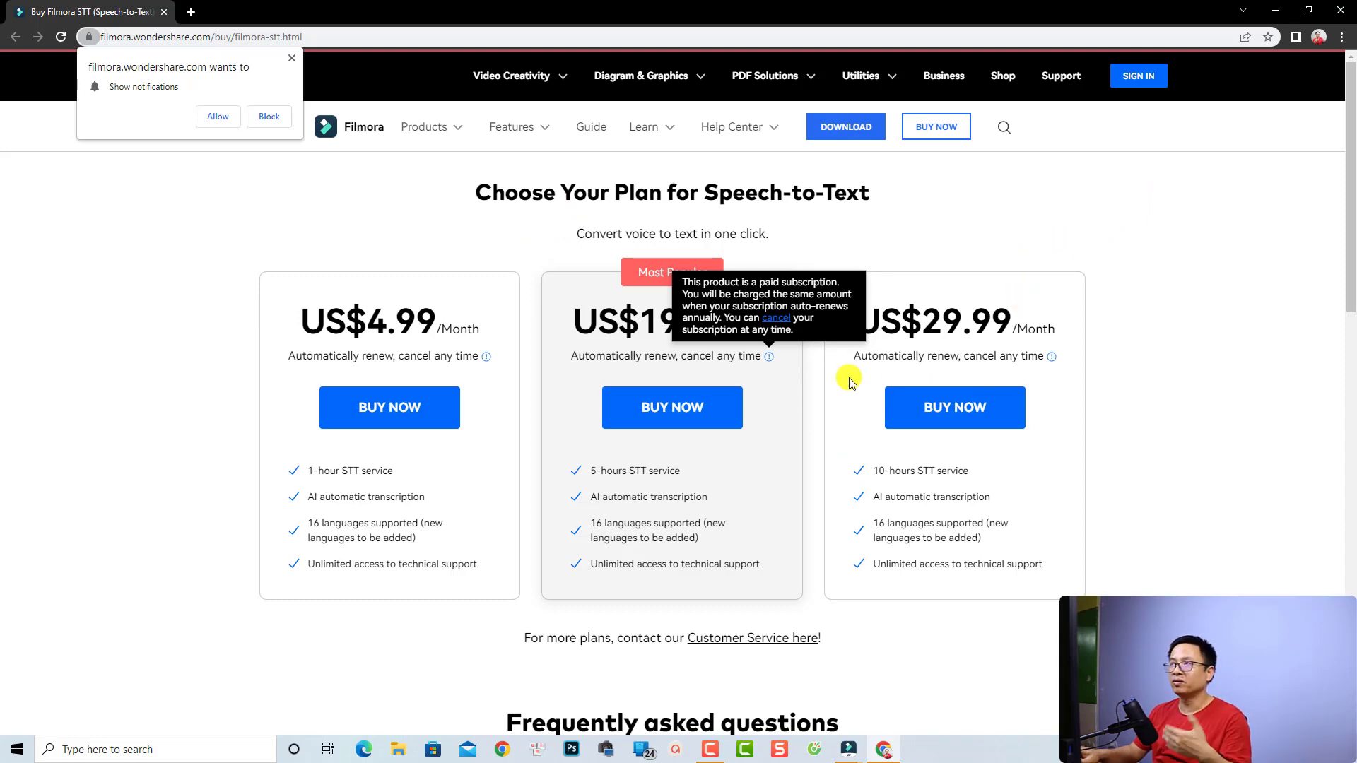
left_click(1340, 10)
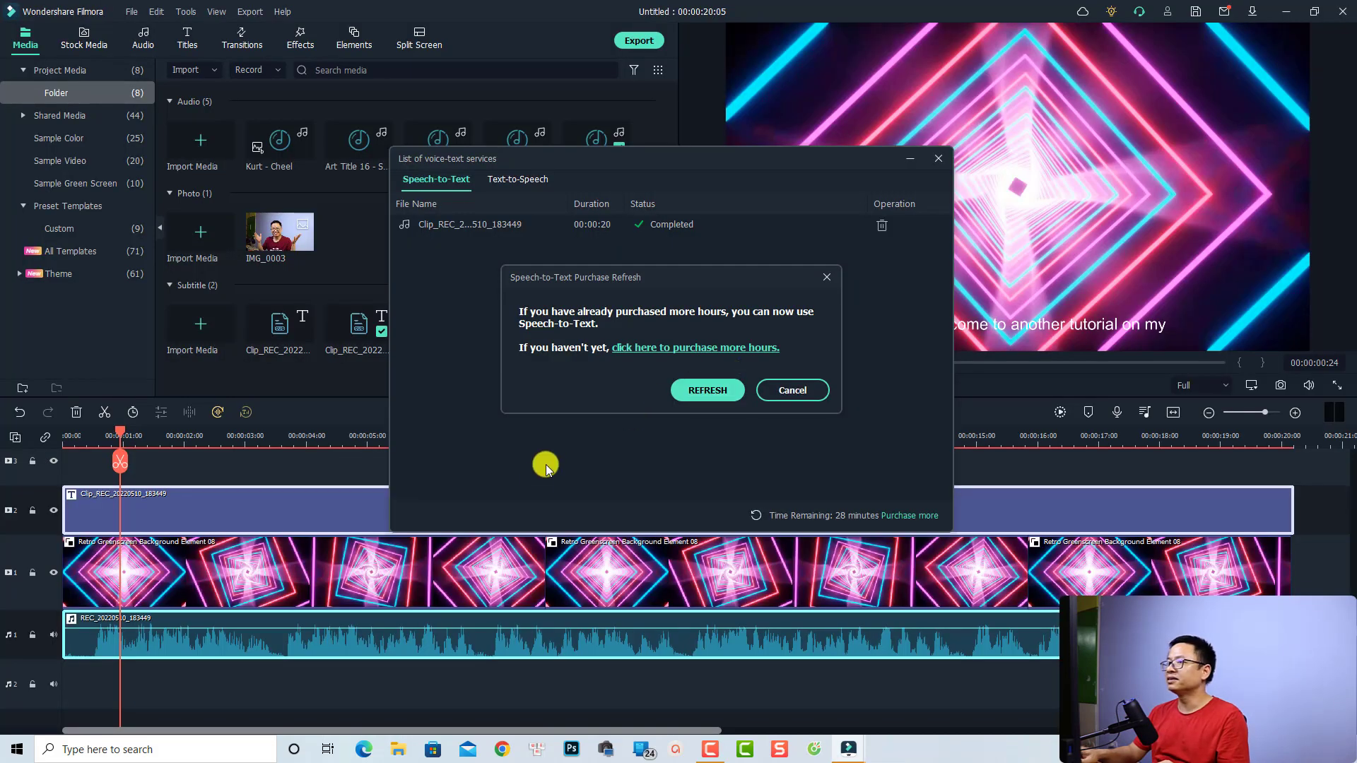
left_click(792, 391)
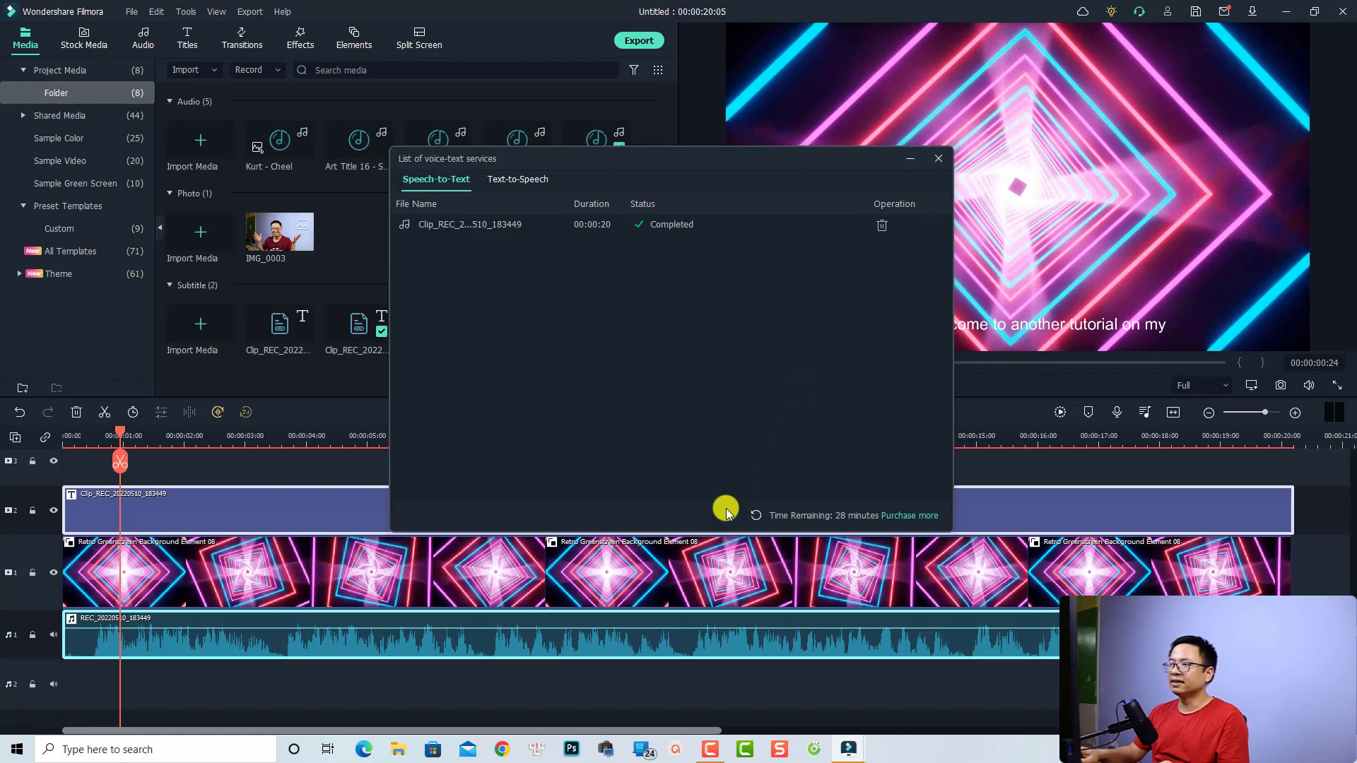
left_click(937, 158)
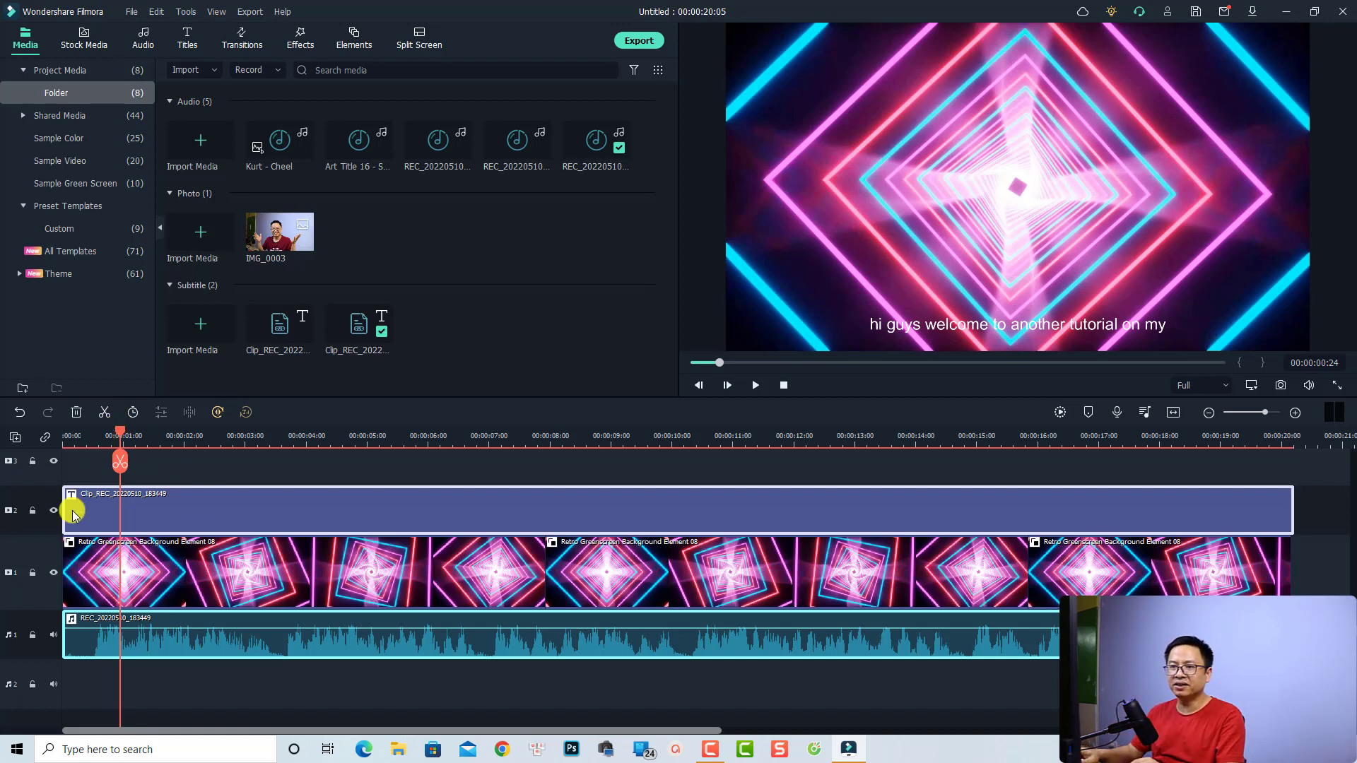
- Play the timeline from the beginning to check the transcribed subtitles against the speech
left_click(65, 442)
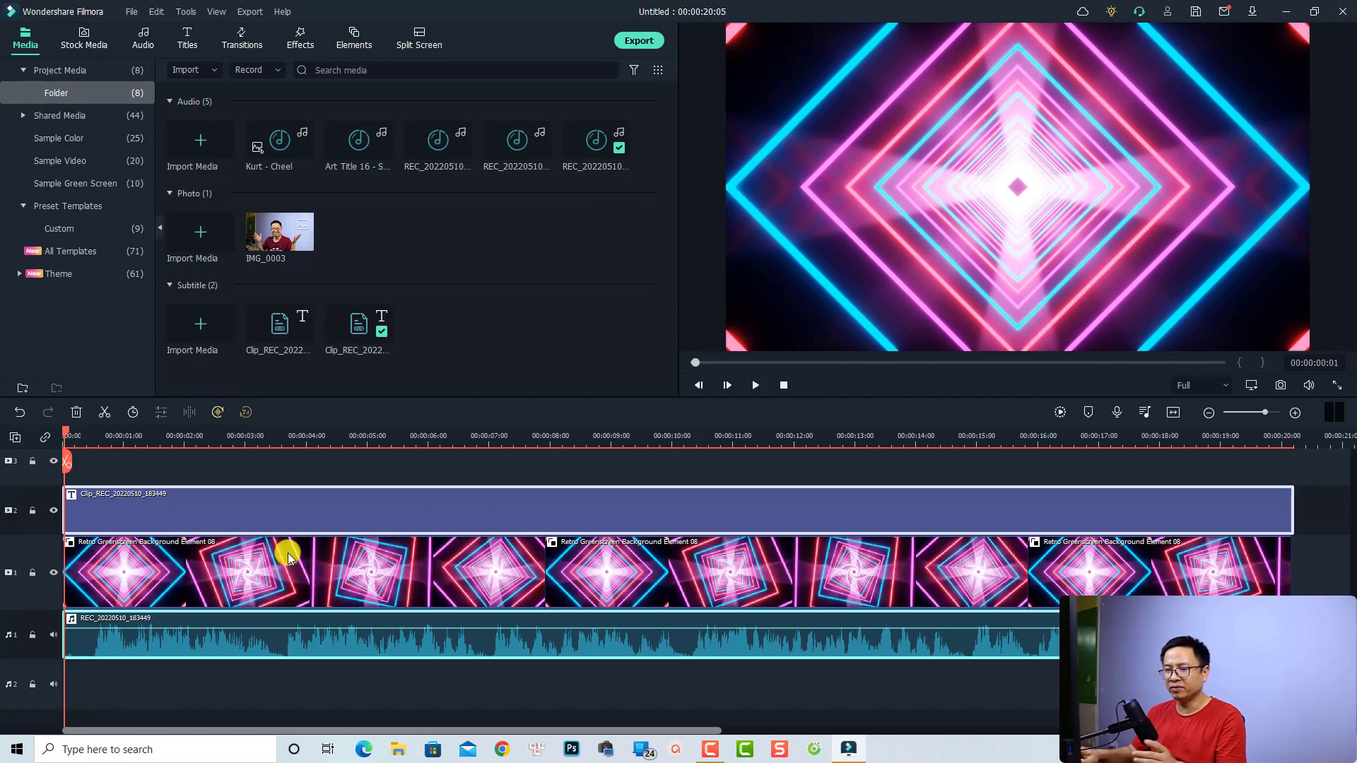
key("space")
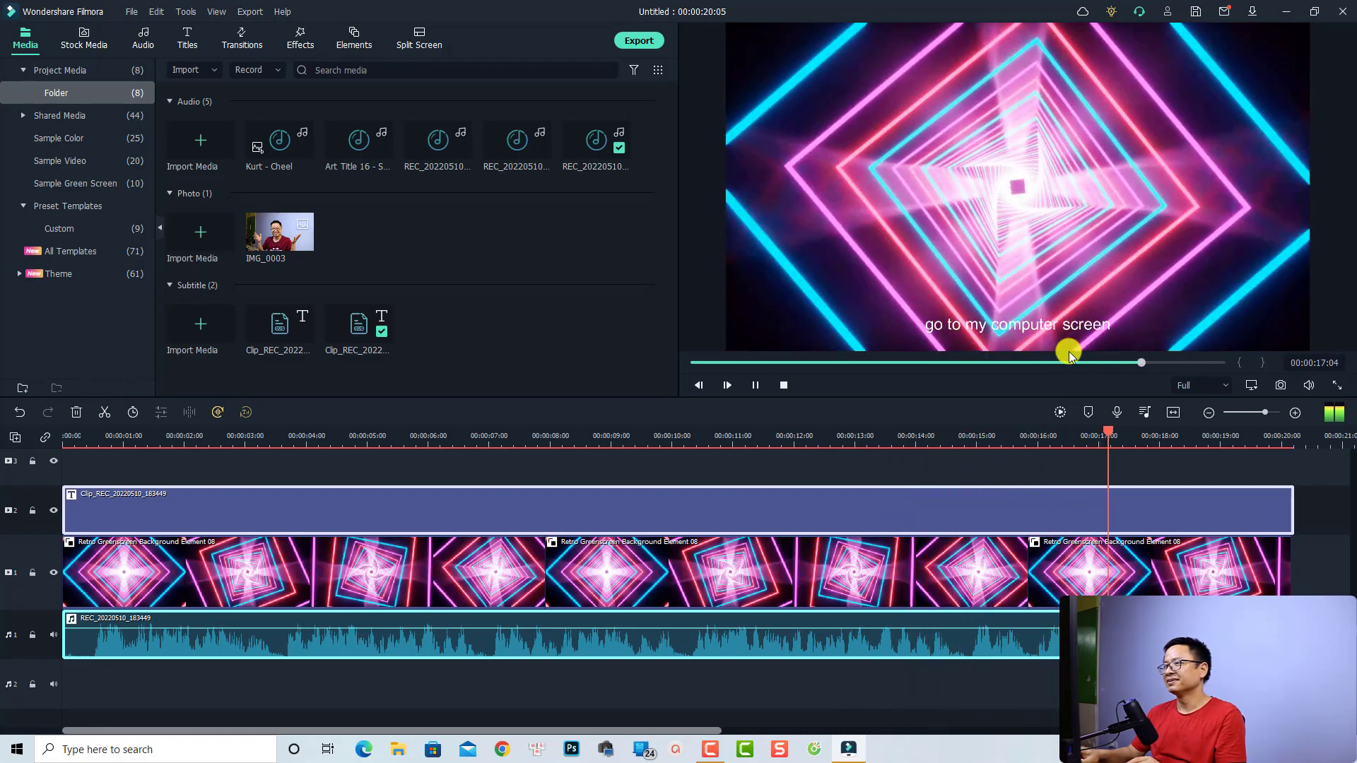
key("space")
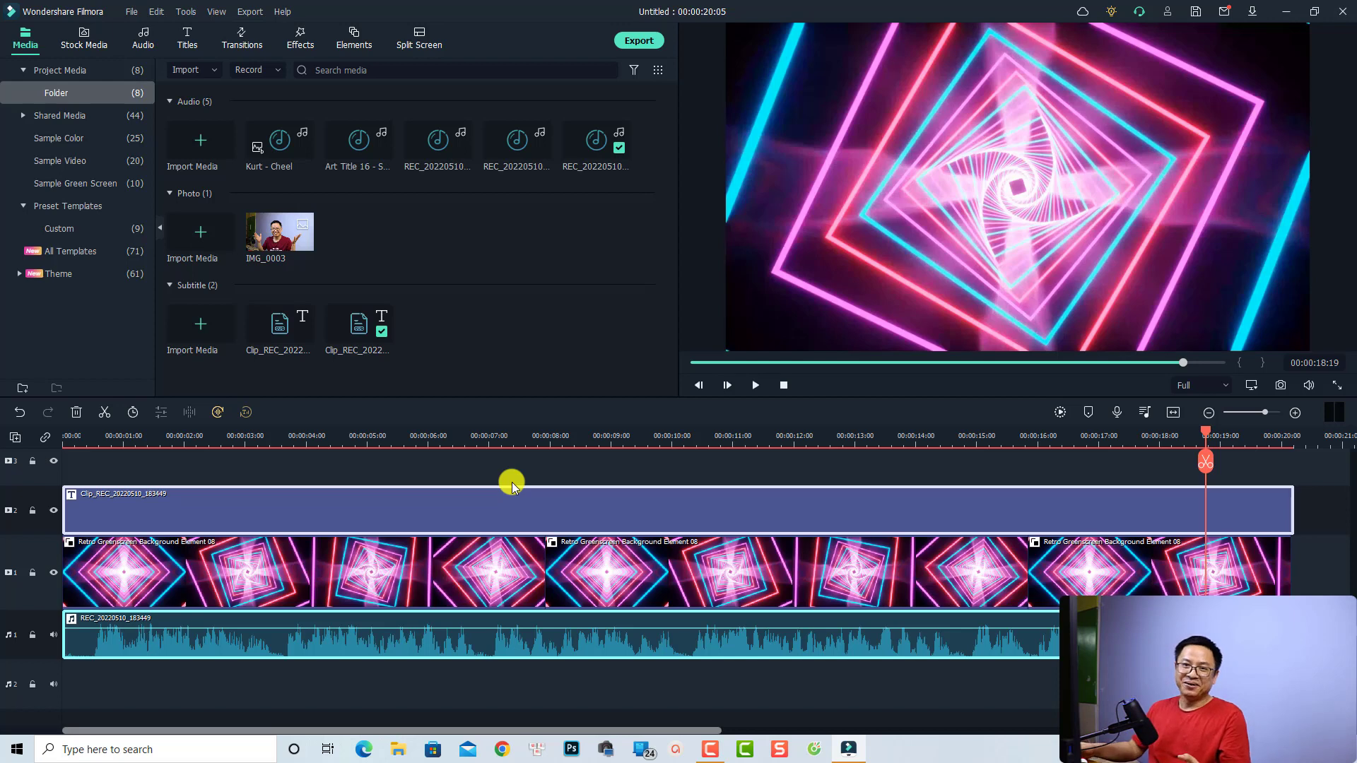
- Open the transcribed subtitle clip above the video in the subtitle editor, with the playhead near the first spoken line
left_click(134, 439)
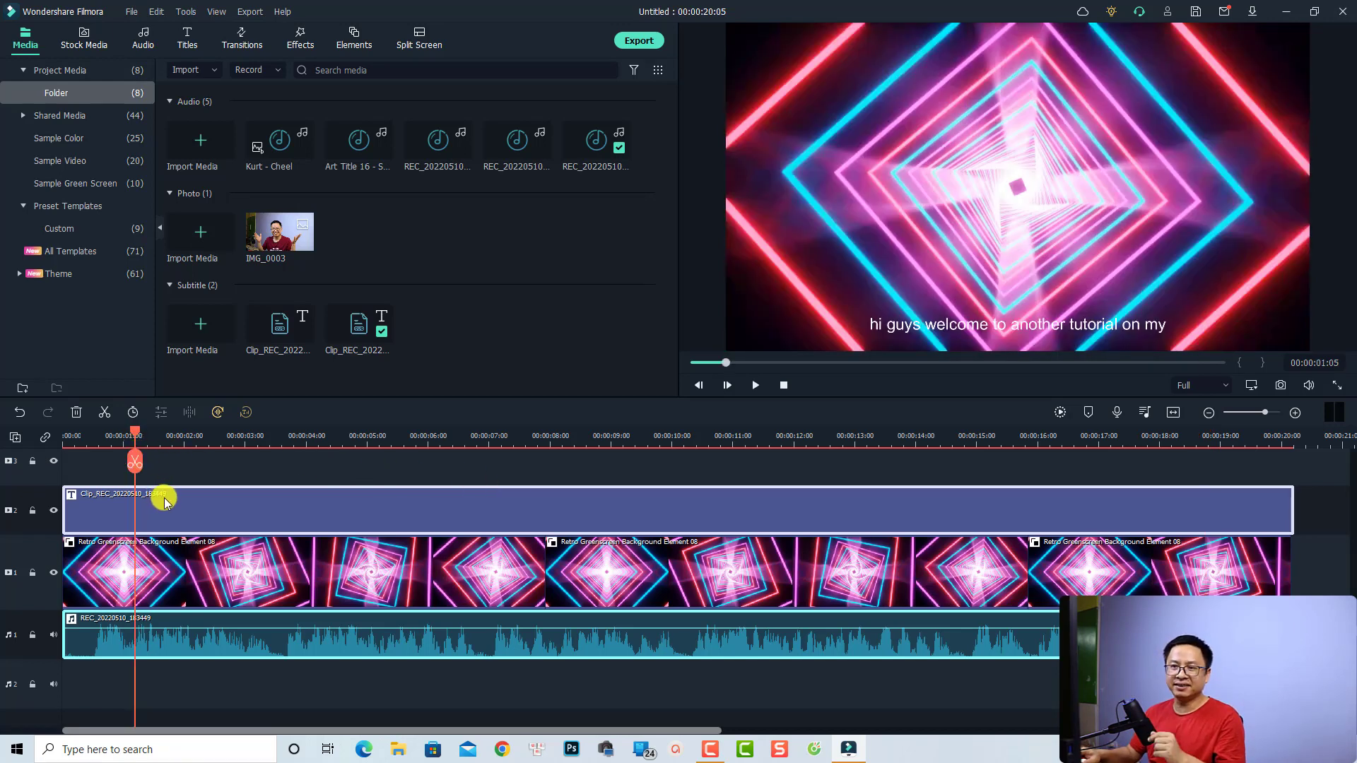
left_click(129, 510)
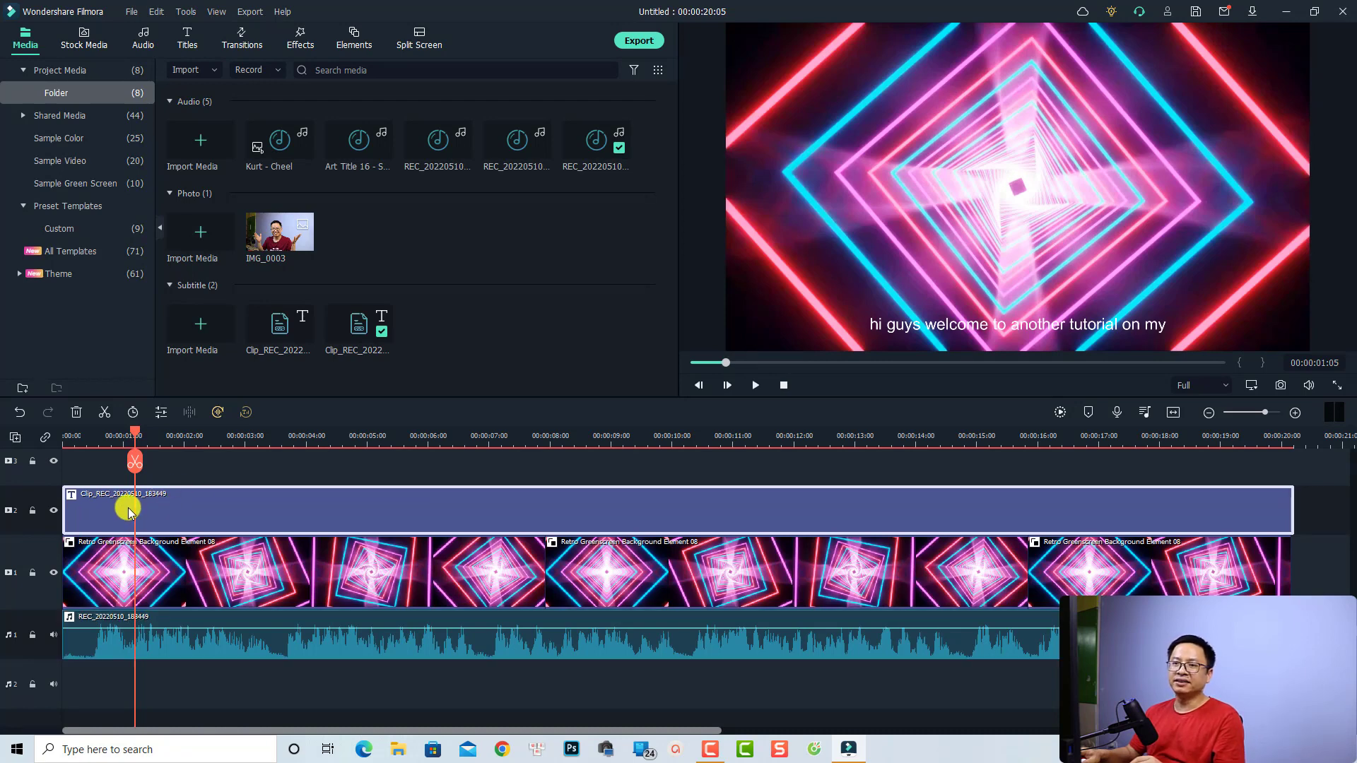
double_click(129, 509)
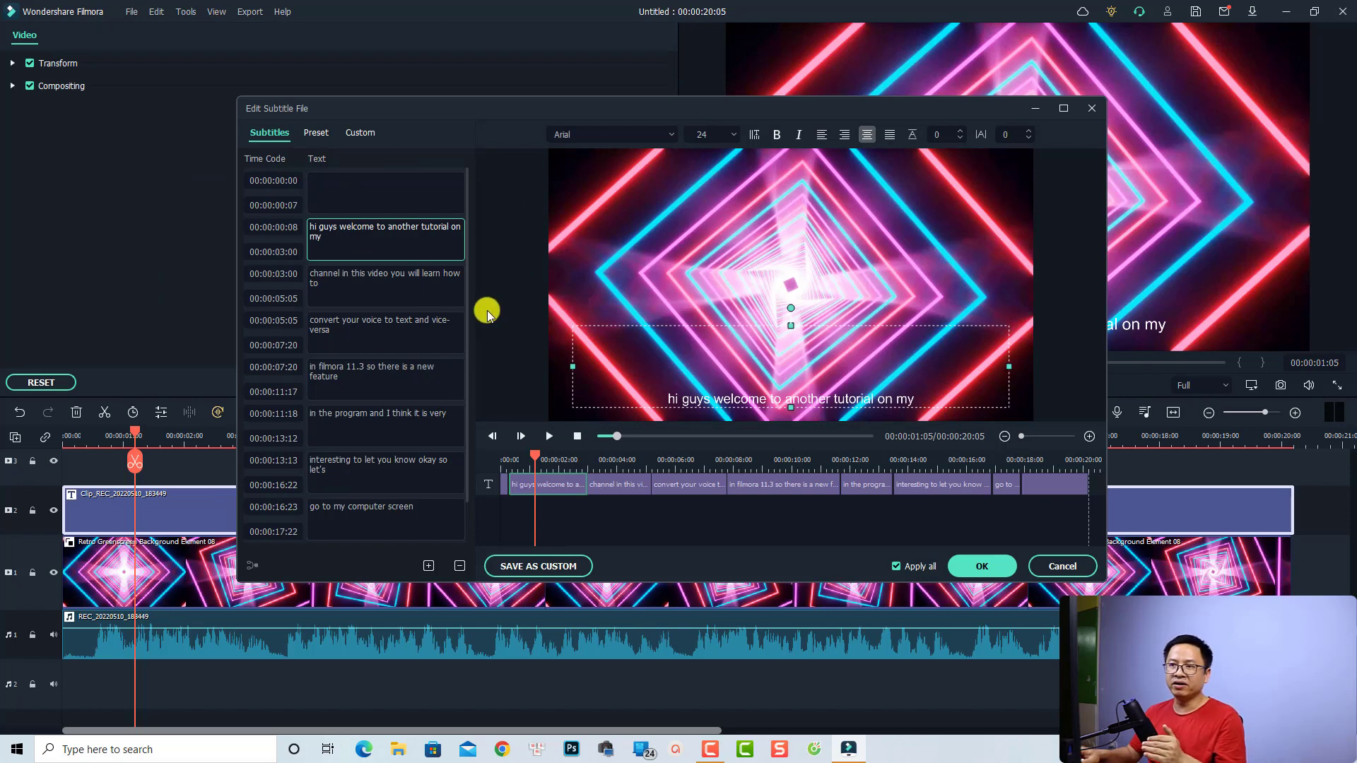
- Try editing the subtitle line "hi guys welcome to another tutorial on my" by retyping its last letter
left_click(357, 242)
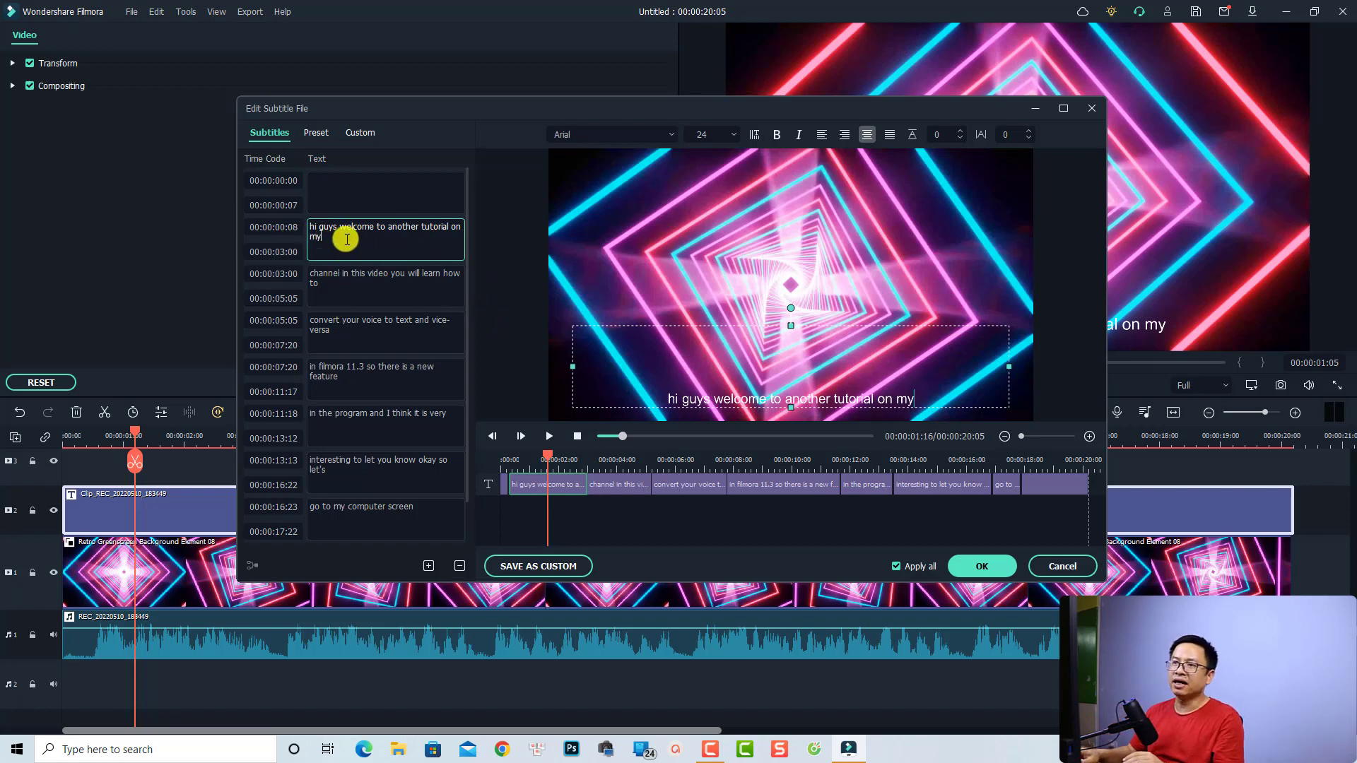
left_click(378, 303)
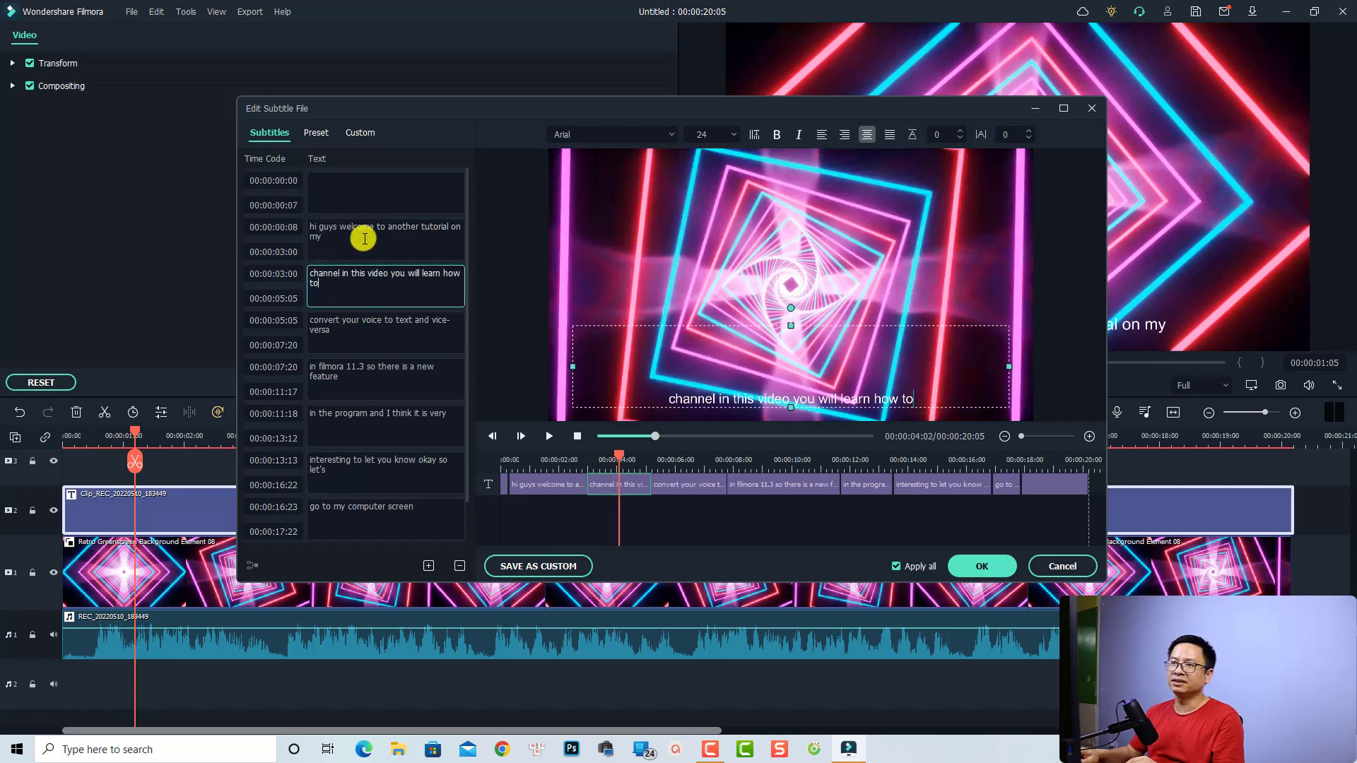
left_click(364, 238)
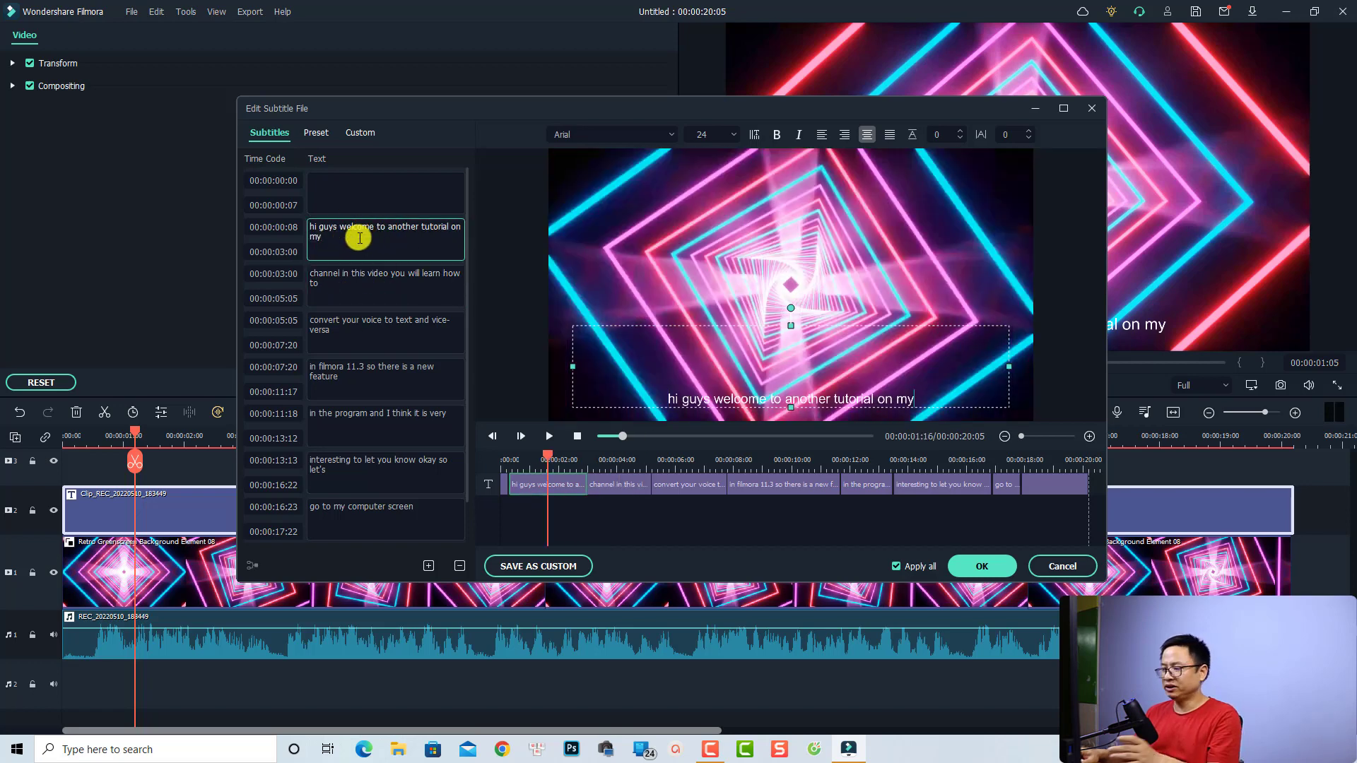
key("BackSpace")
type("y")
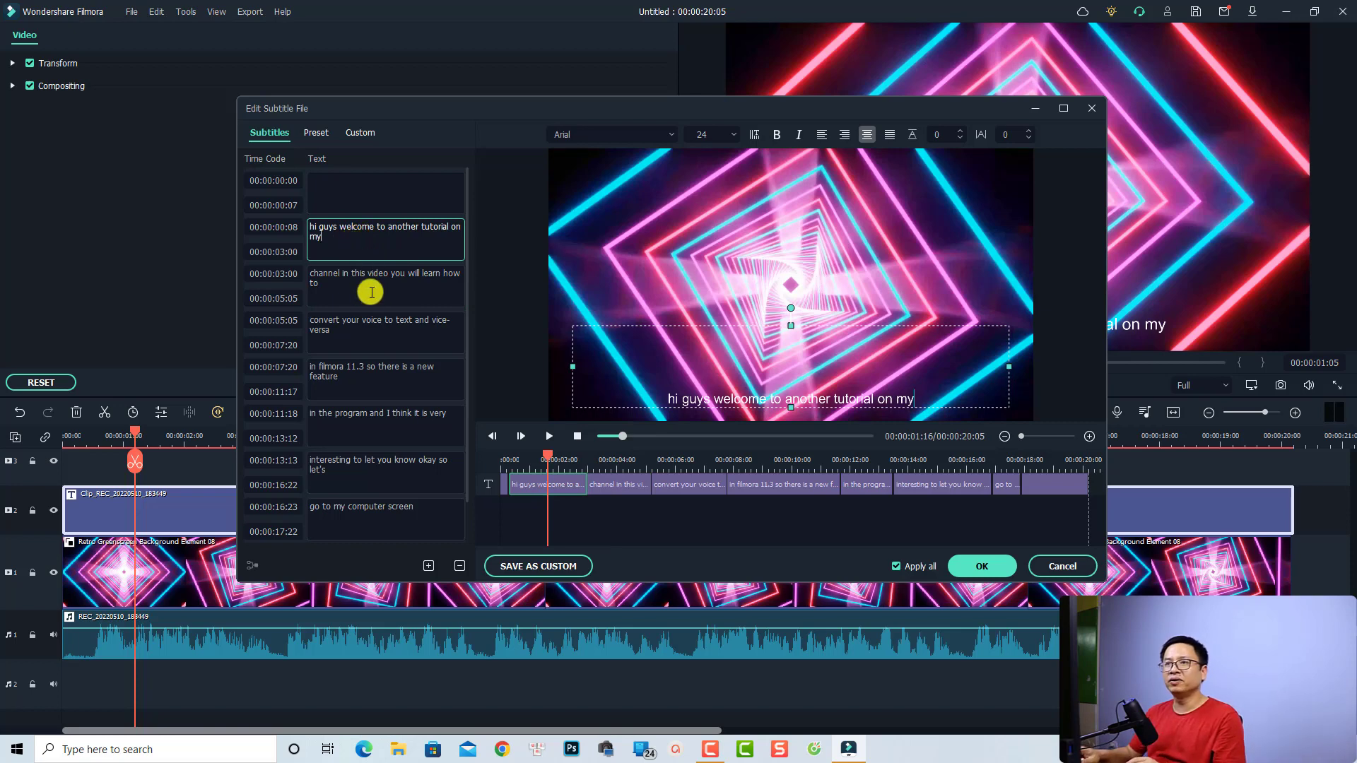
- Apply the Text style 8 preset to the subtitles, with the "convert your voice to text and vice-versa" line selected
left_click(317, 134)
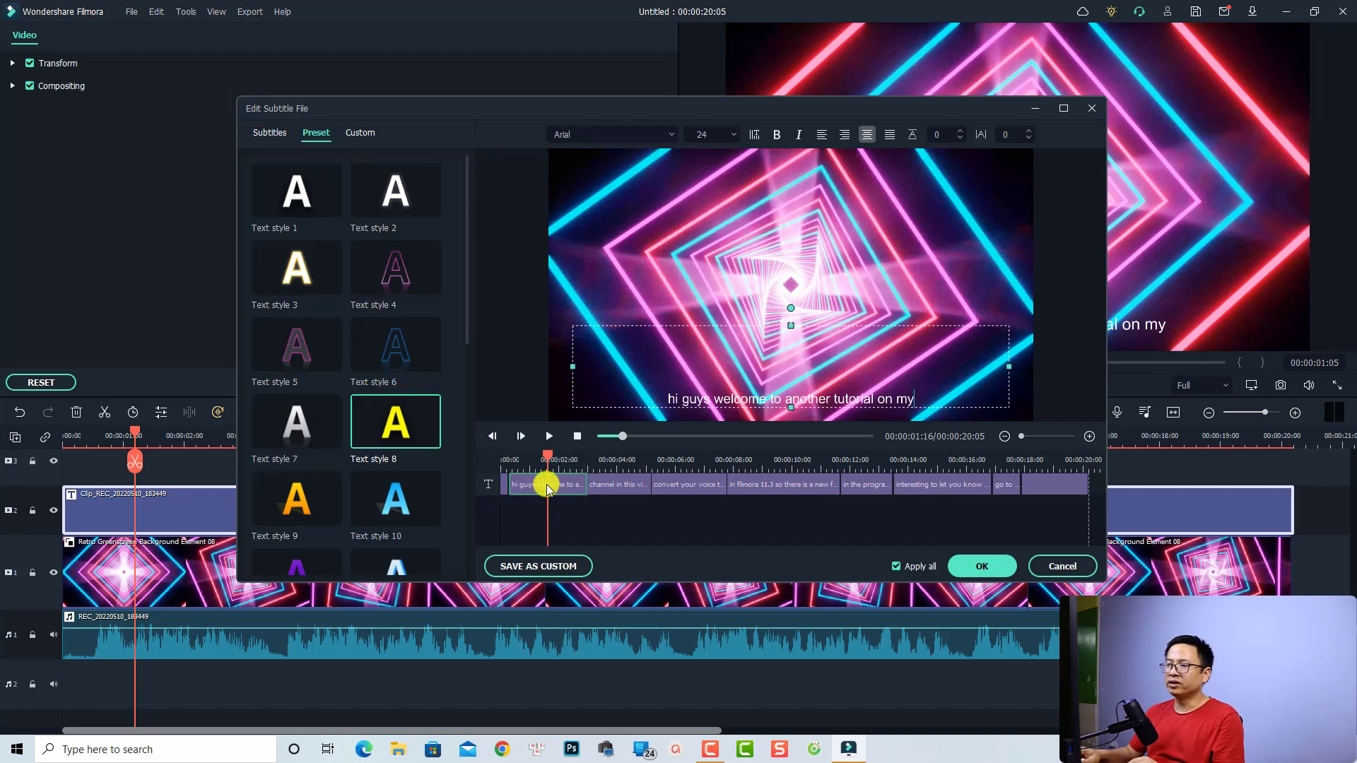
left_click(681, 481)
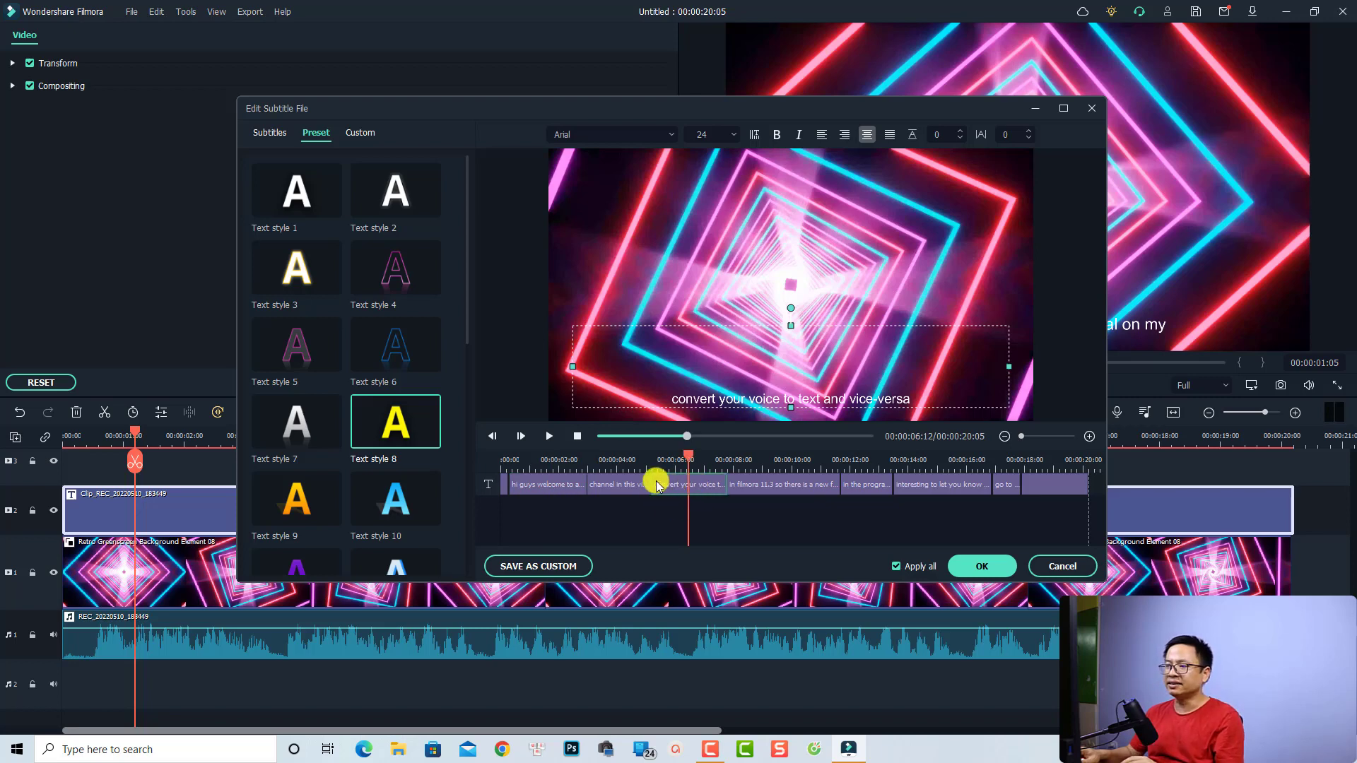
left_click(421, 428)
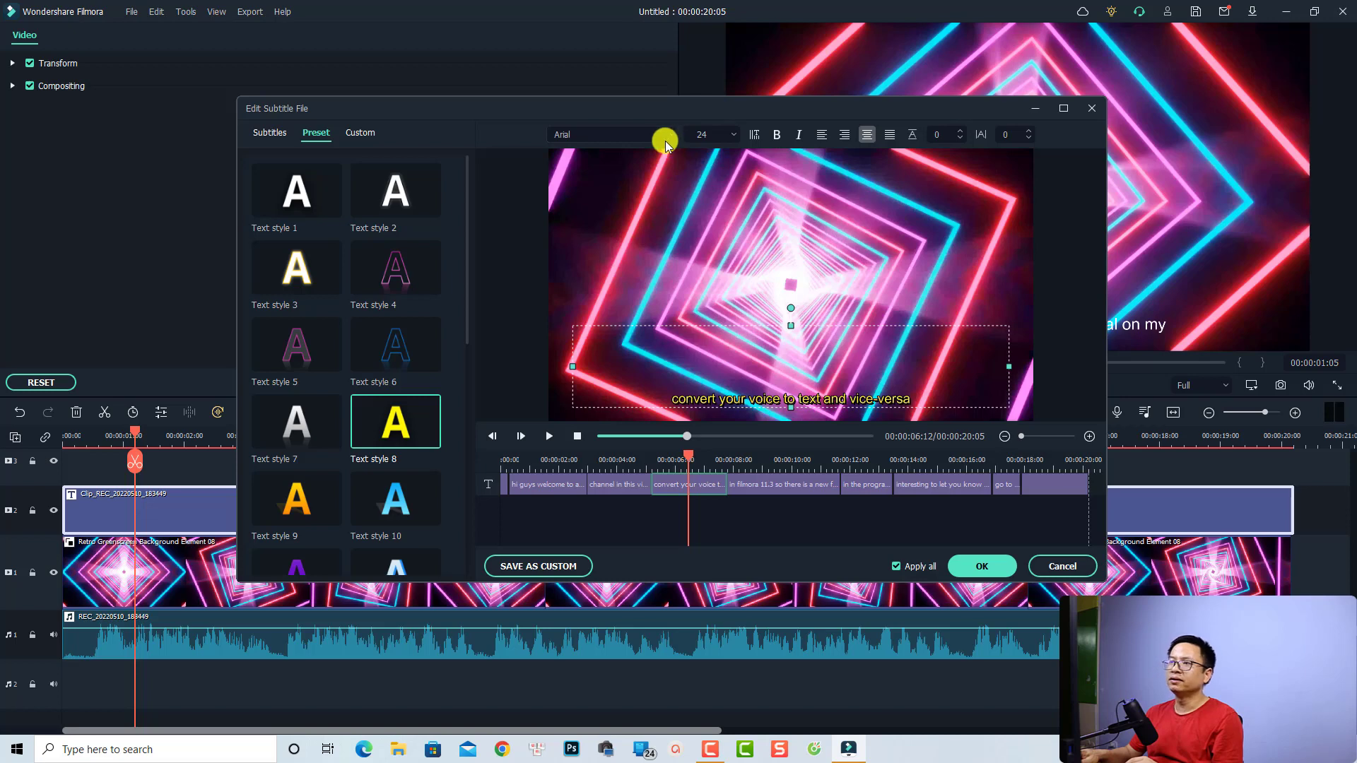
- Set the subtitle font to Impact and its size to 44
left_click(623, 134)
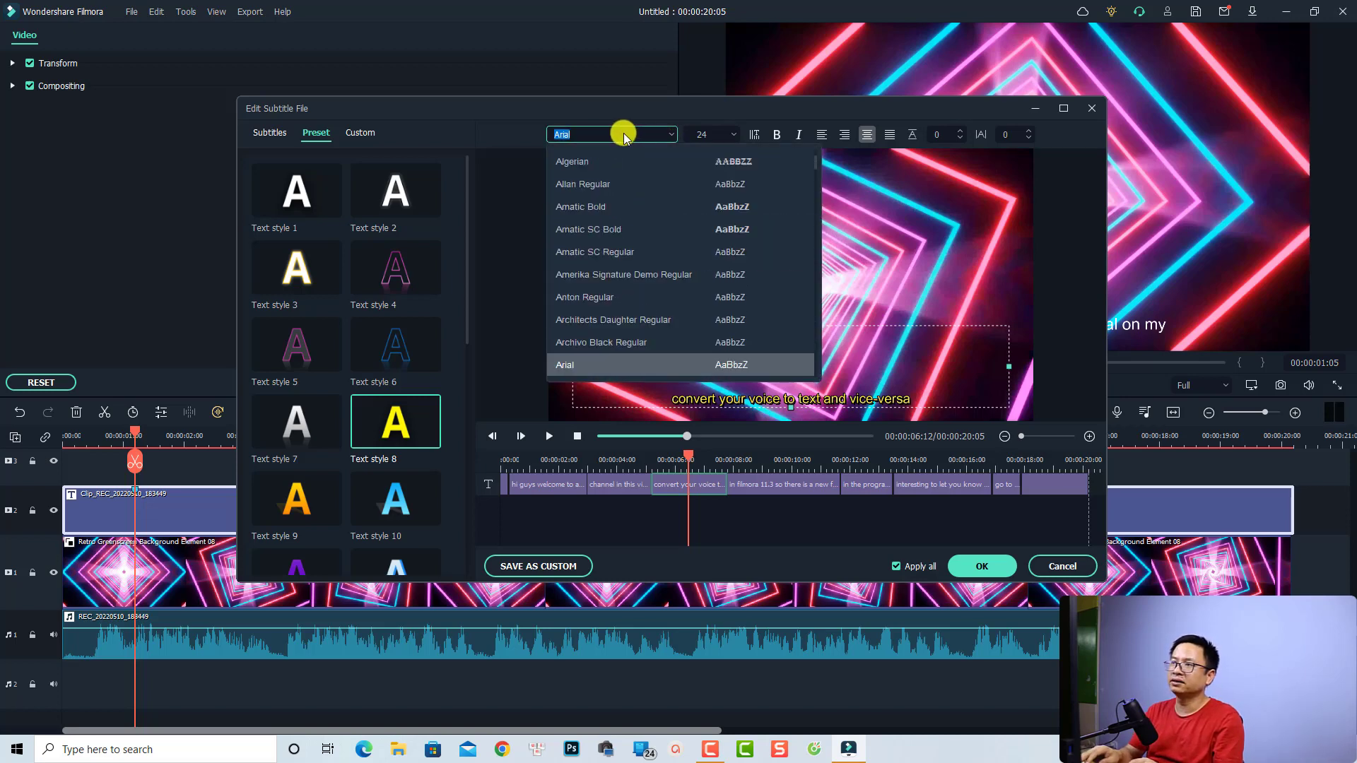
left_click(627, 134)
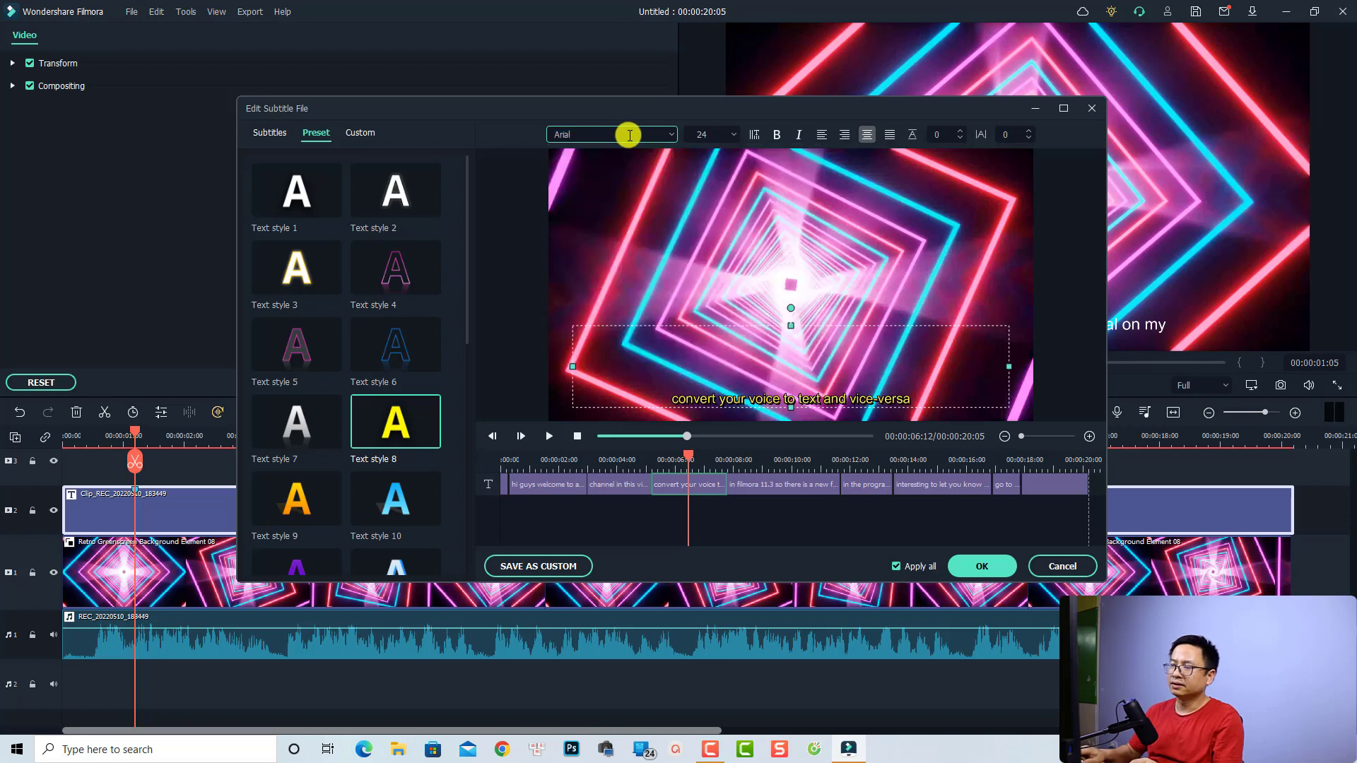
key("BackSpace")
key("BackSpace")
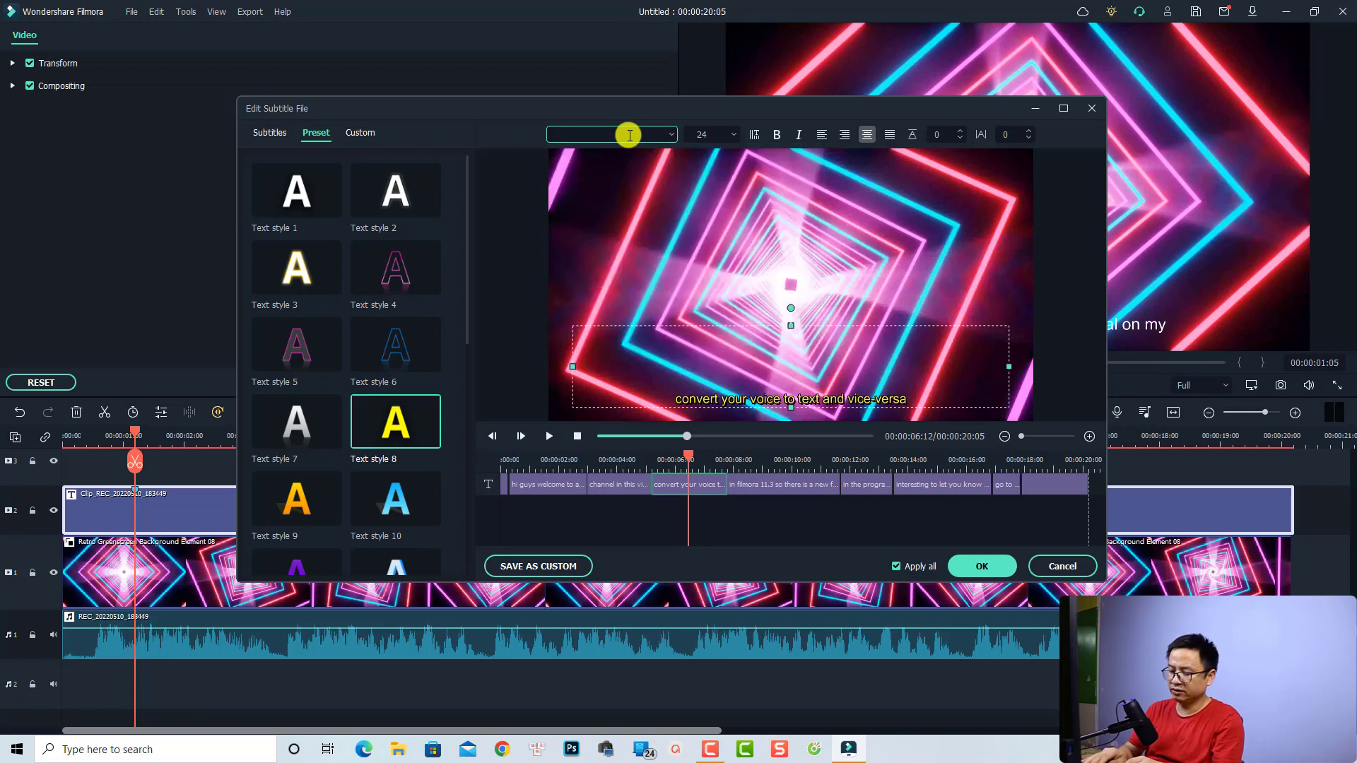
type("impa")
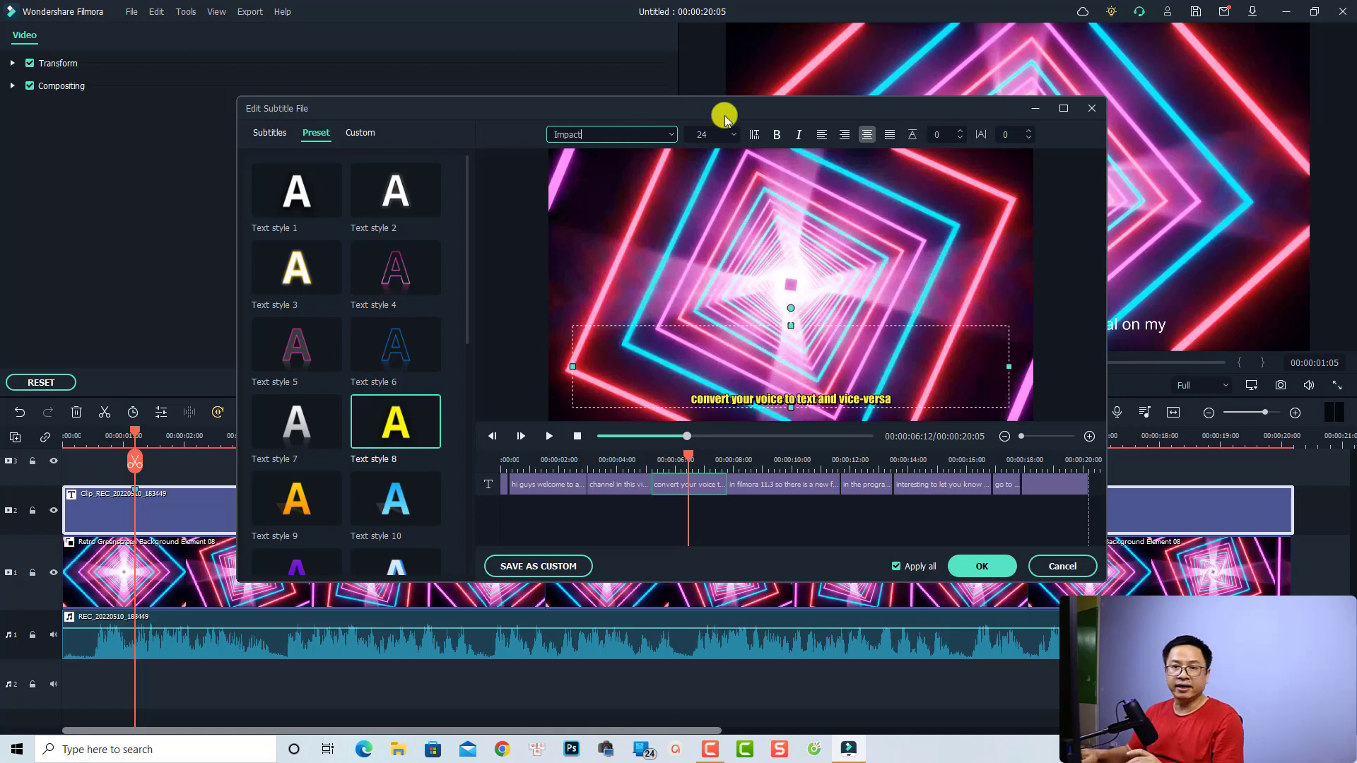
double_click(722, 135)
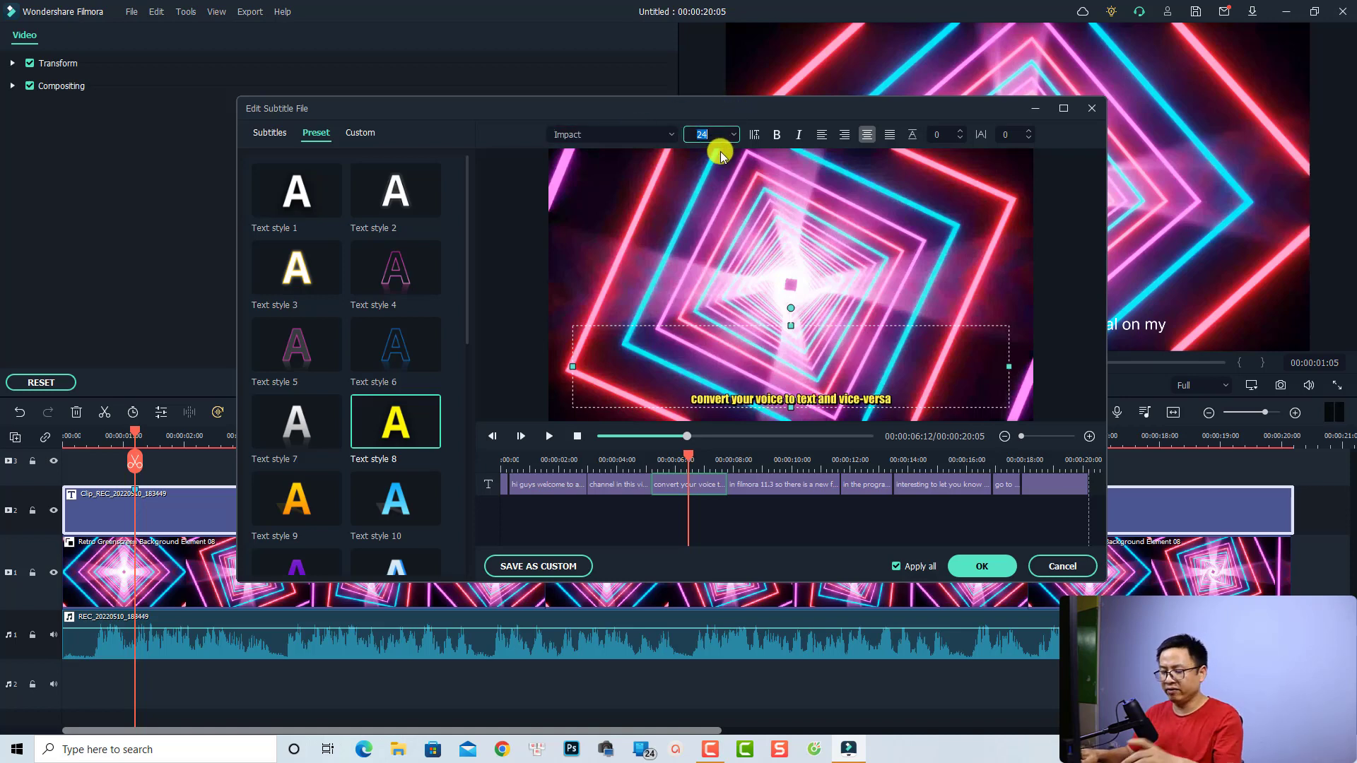
type("44")
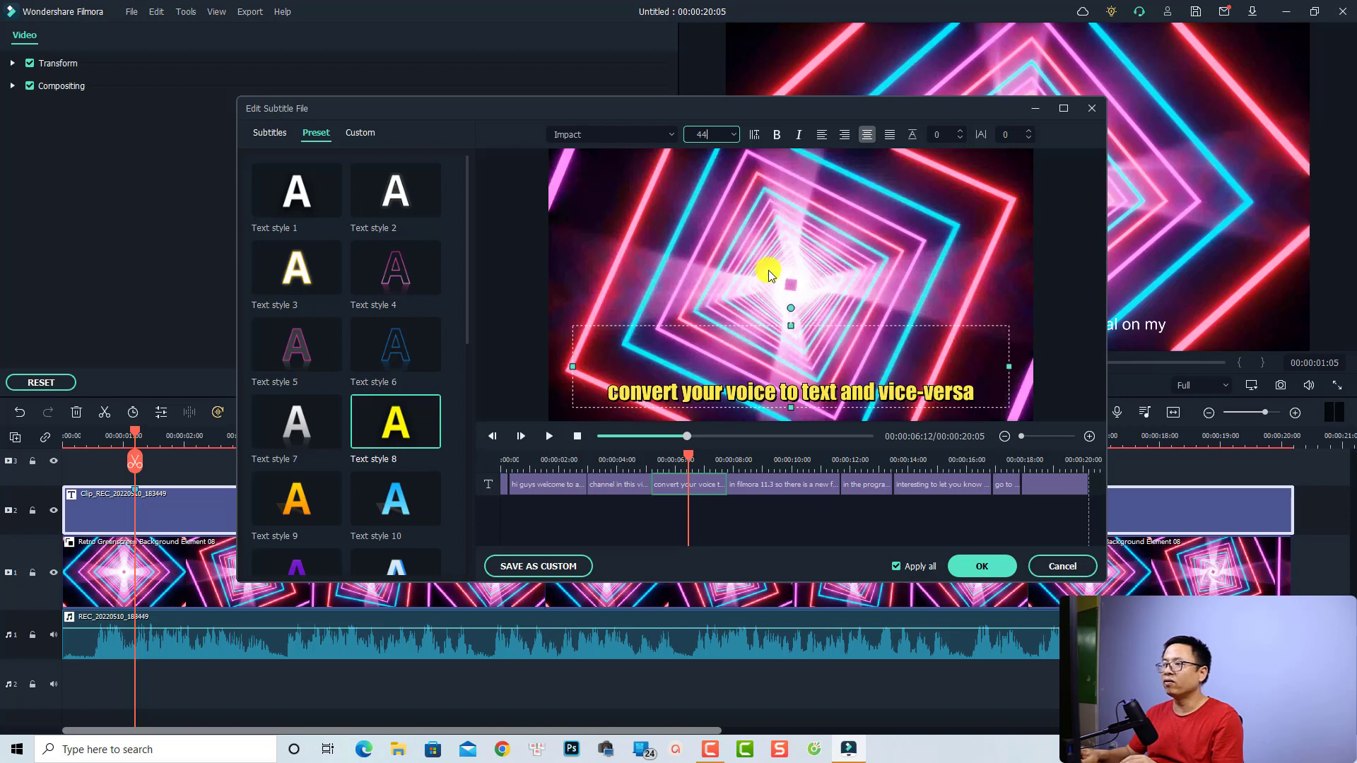
- Move the subtitles up to the middle of the frame and apply a 100 ms fade in and out
left_click(769, 271)
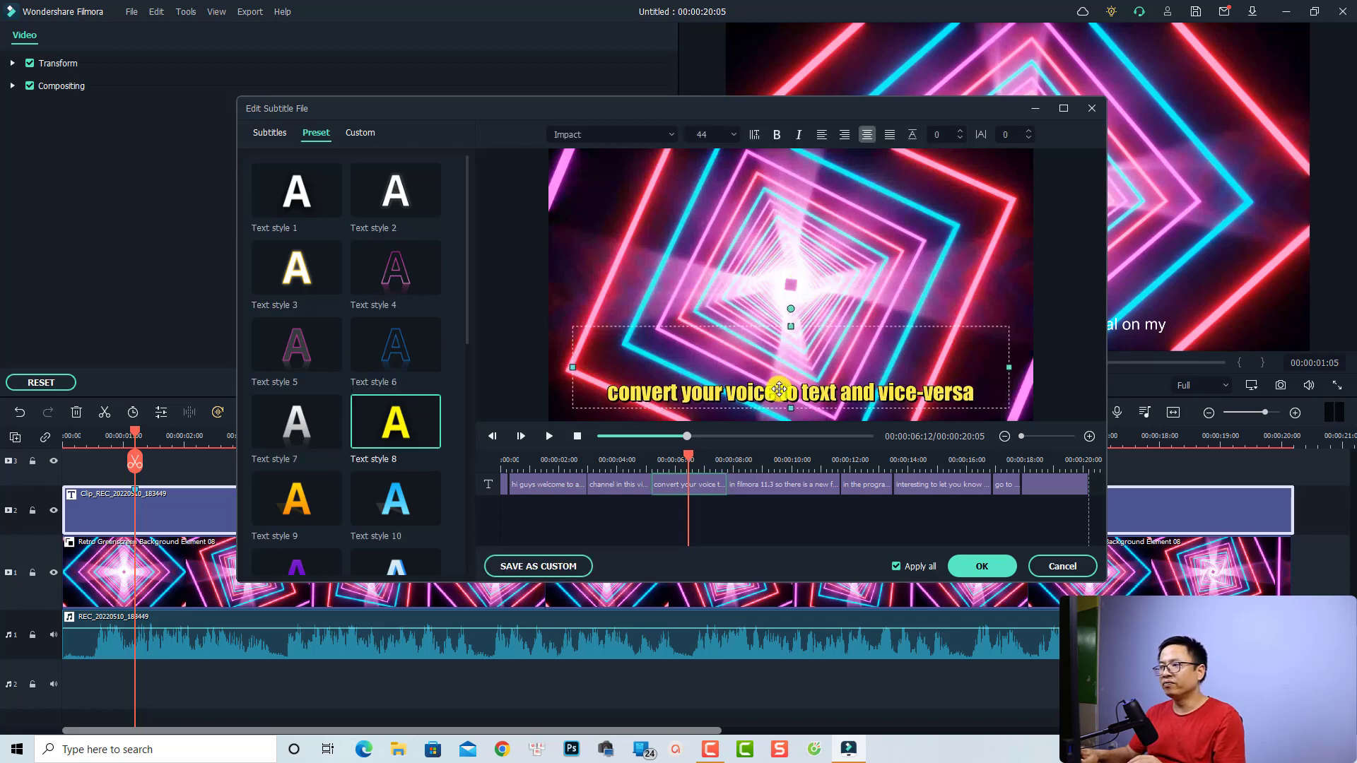
left_click_drag(779, 388, 786, 285)
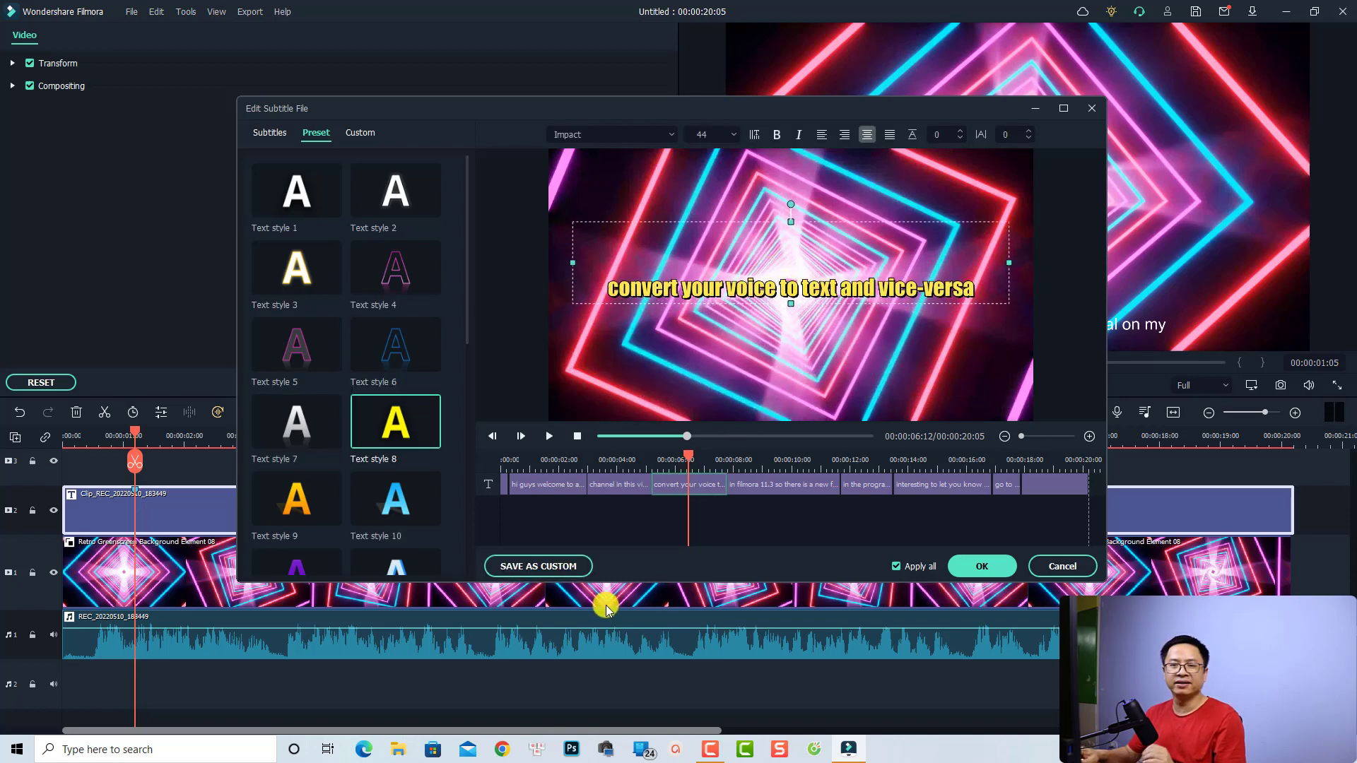
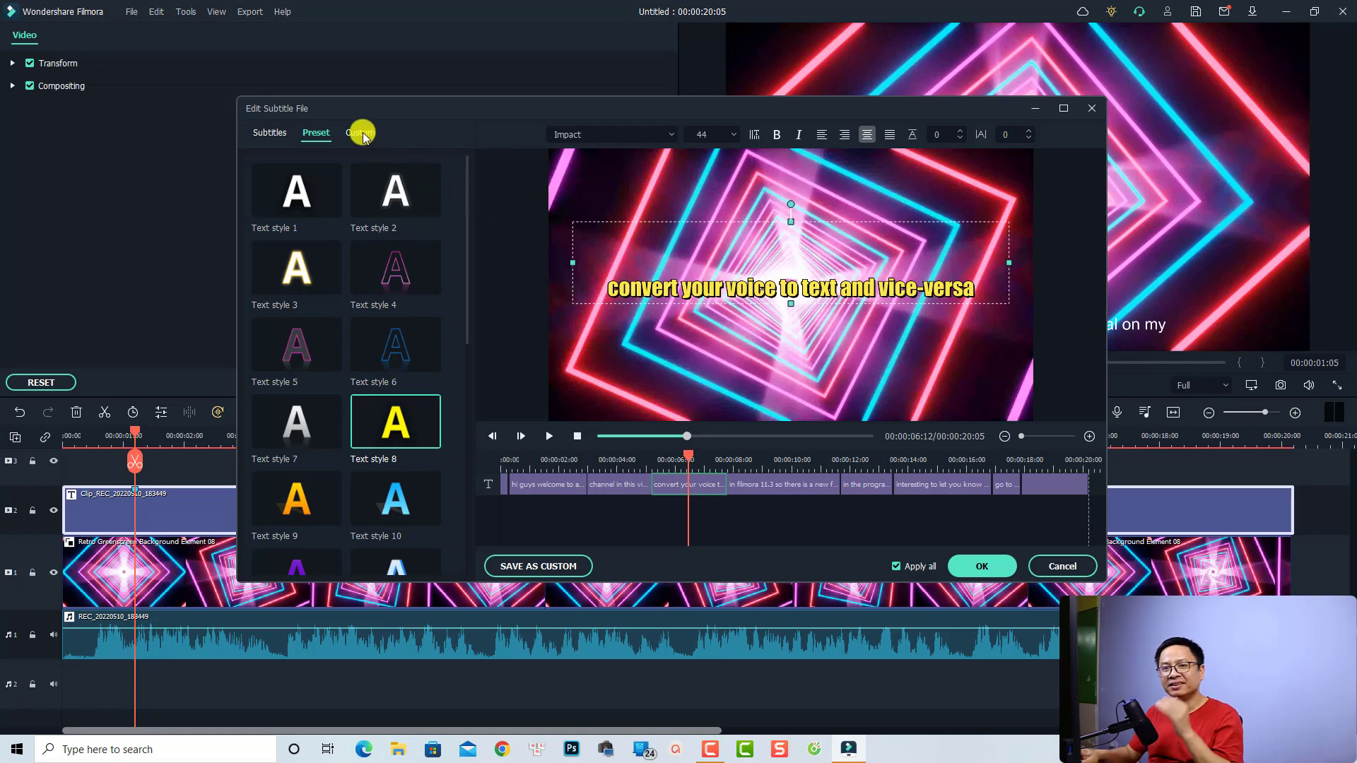
left_click(361, 134)
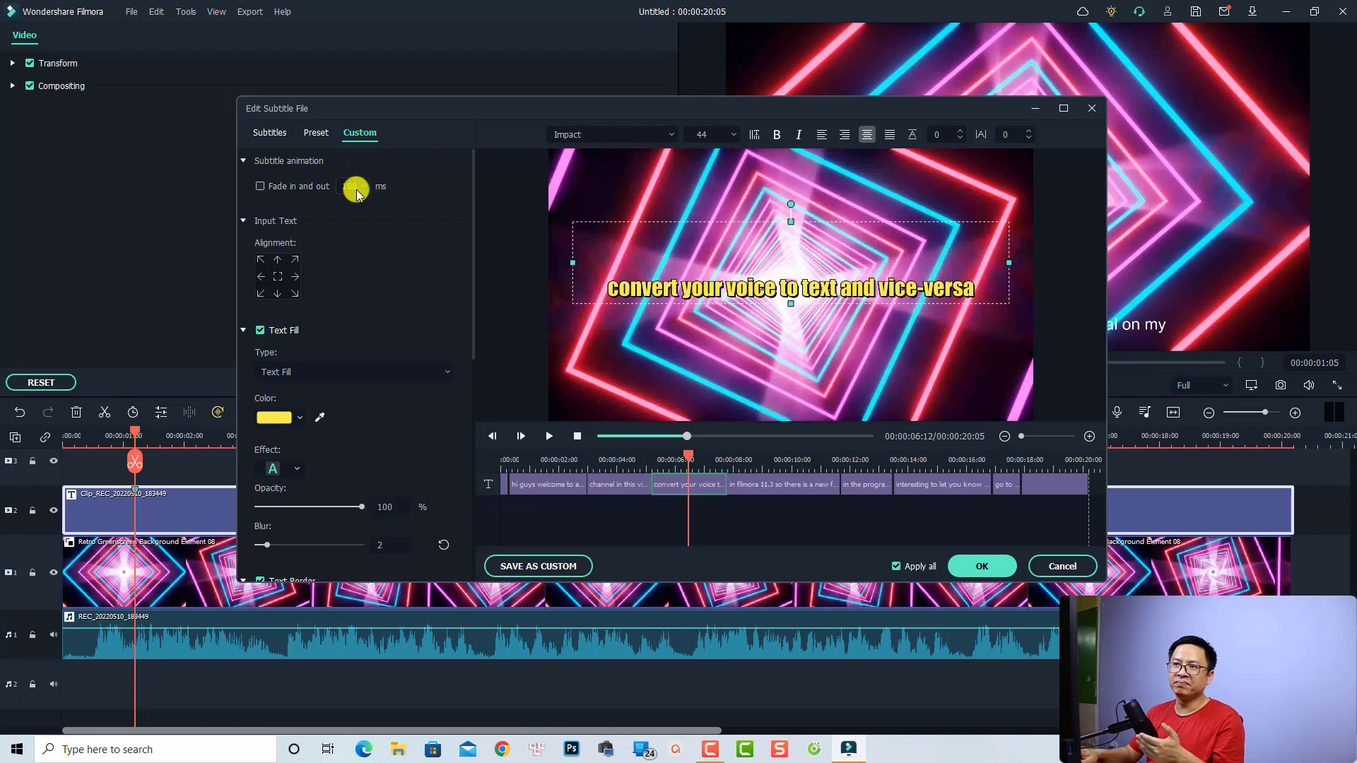
left_click(260, 187)
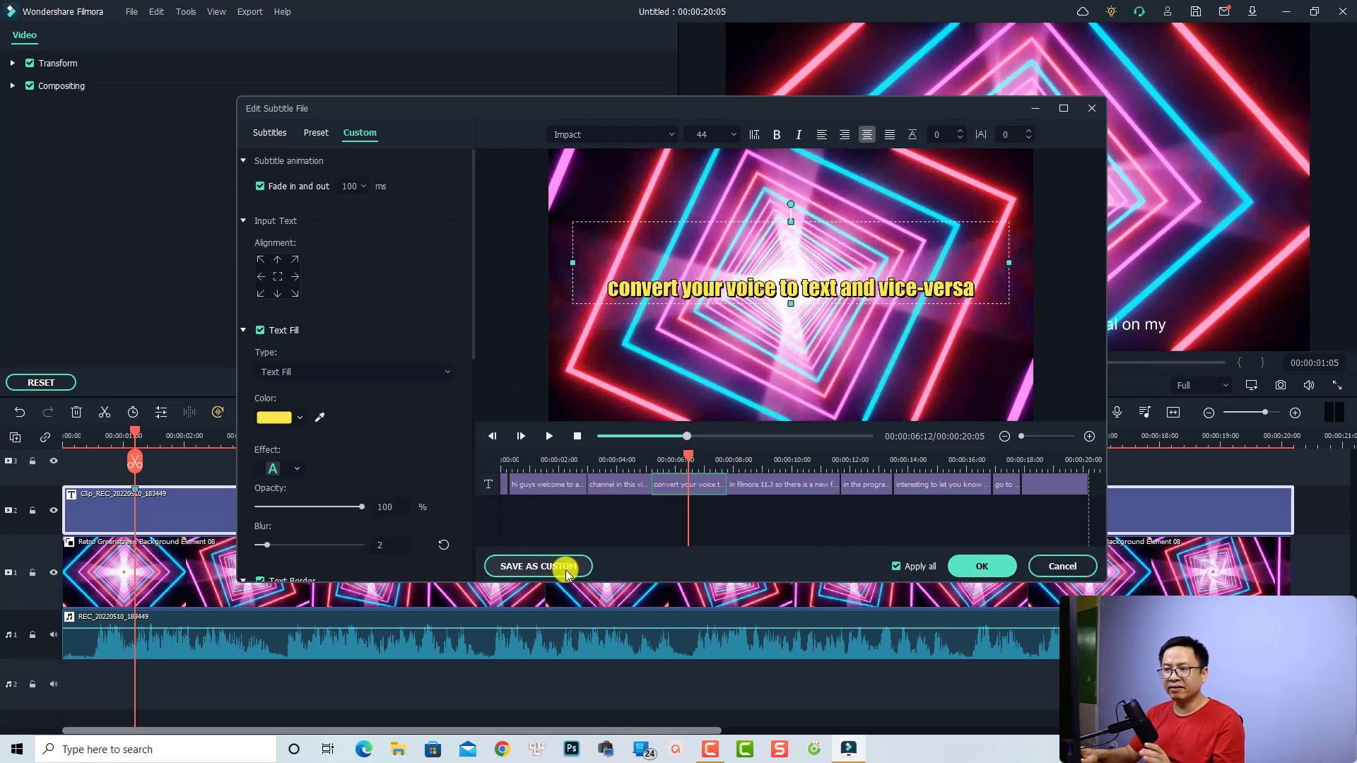
left_click(983, 566)
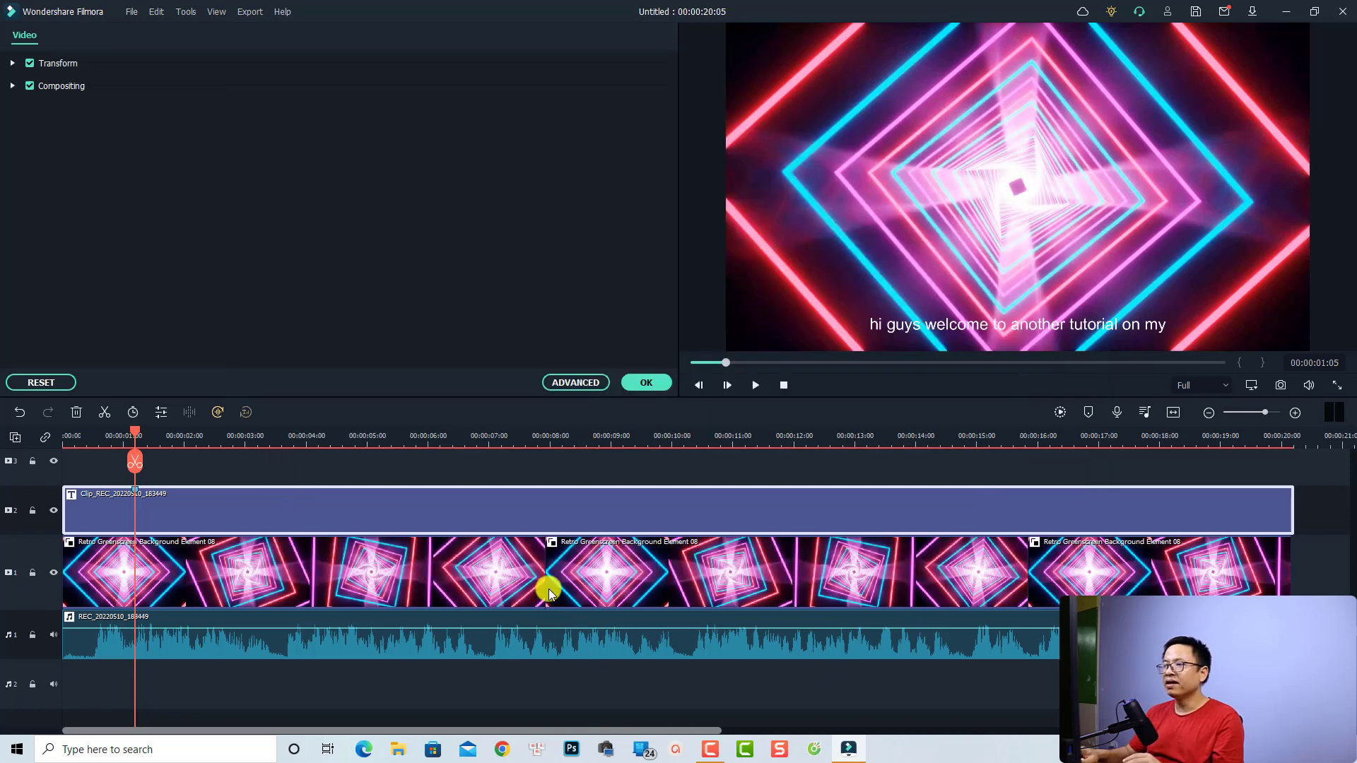
- Play the timeline from the start to check the restyled subtitles, and close the clip properties
left_click(65, 437)
key("space")
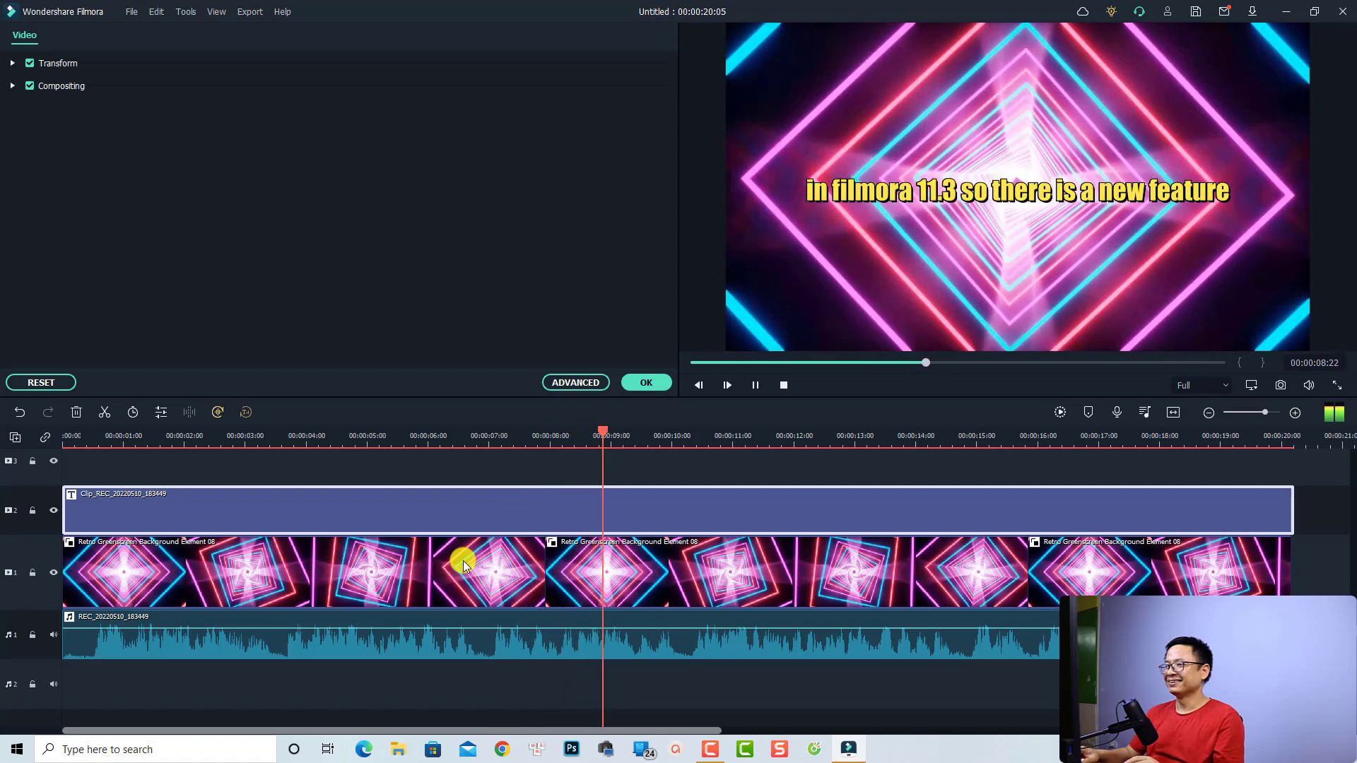
key("space")
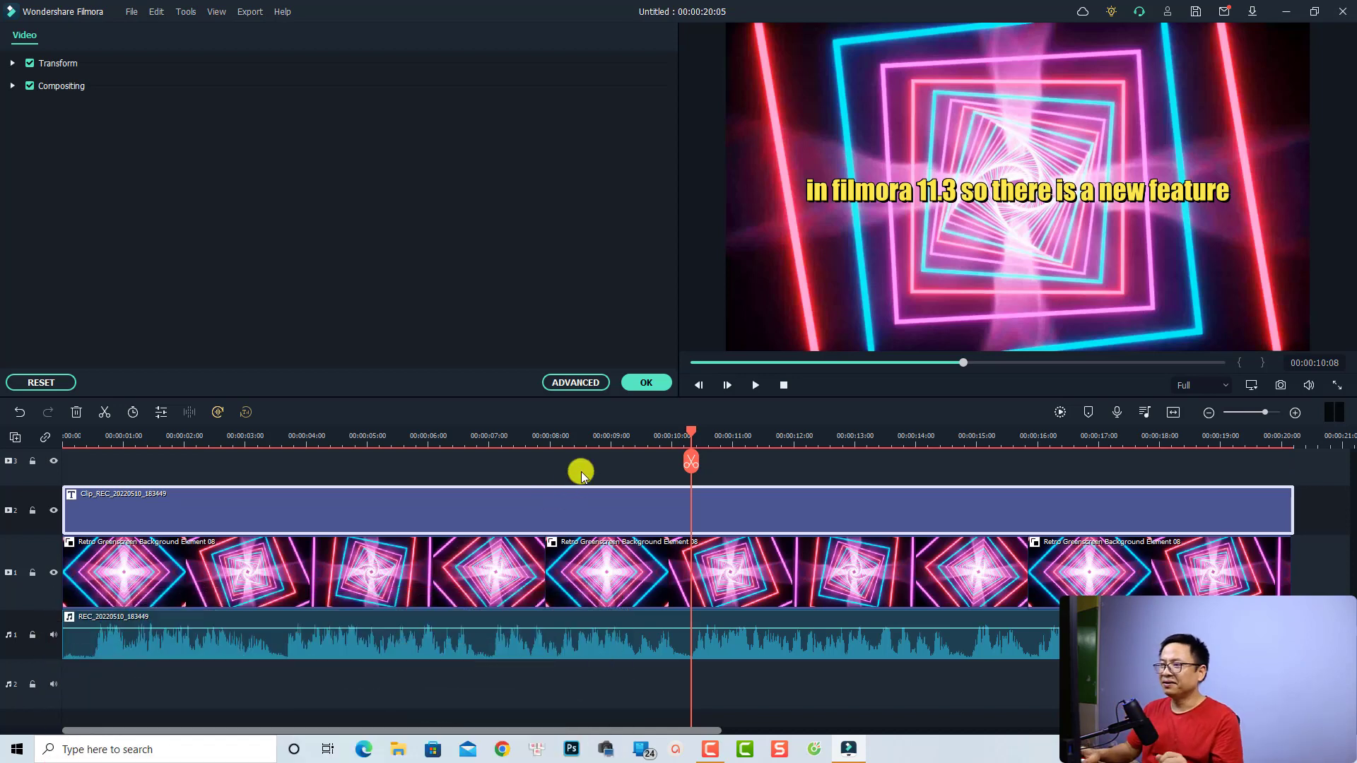
left_click(646, 382)
- Add the Default Title from the Titles category to video track 1 at 00:00:21:24, after the existing clips
scroll(818, 520, "down", 4)
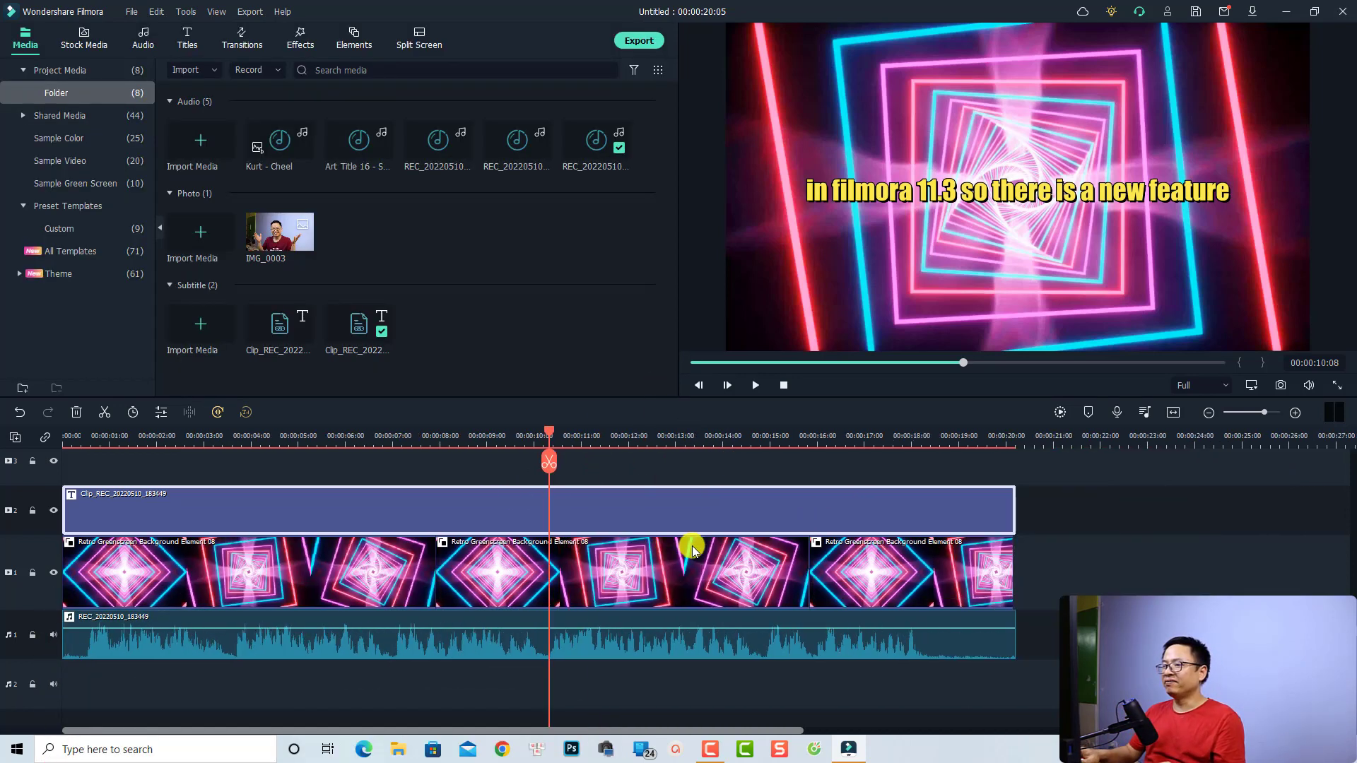
scroll(676, 544, "down", 2)
left_click(629, 438)
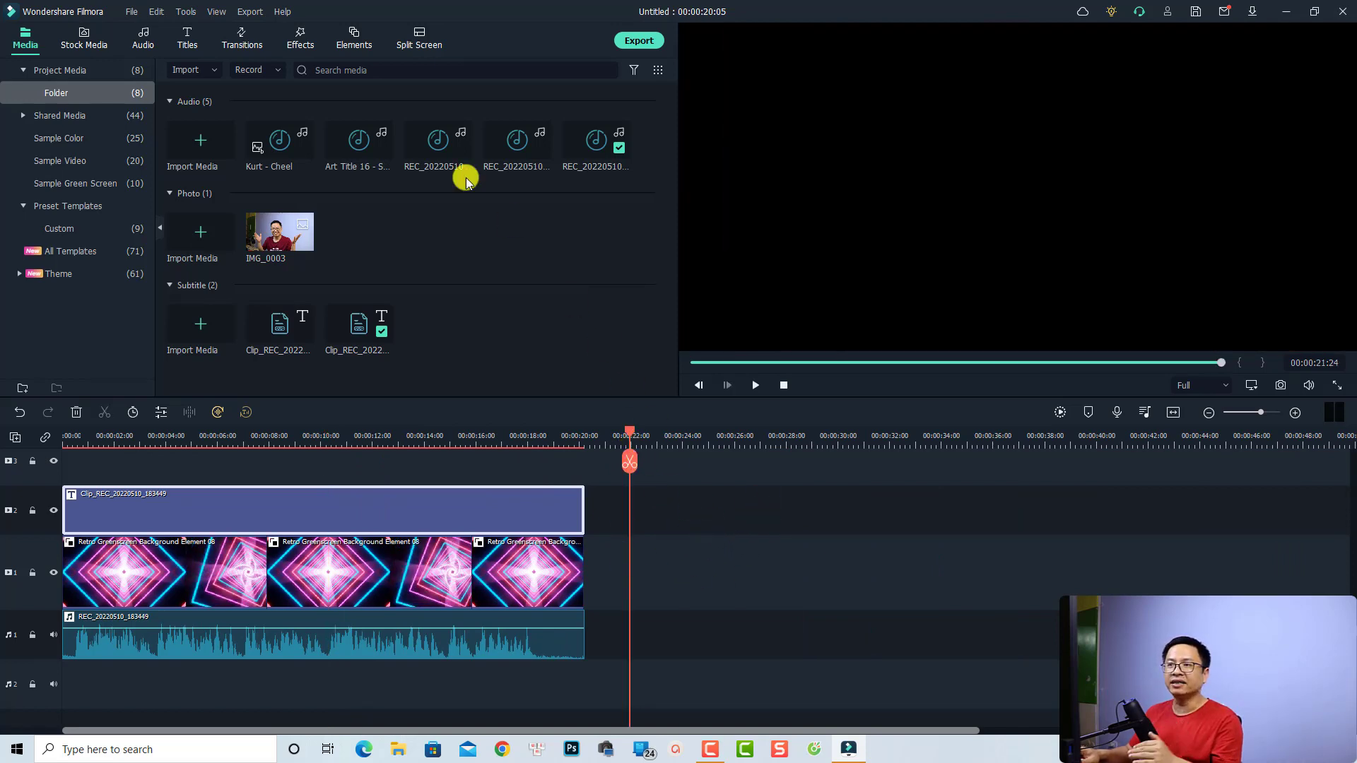
left_click(185, 39)
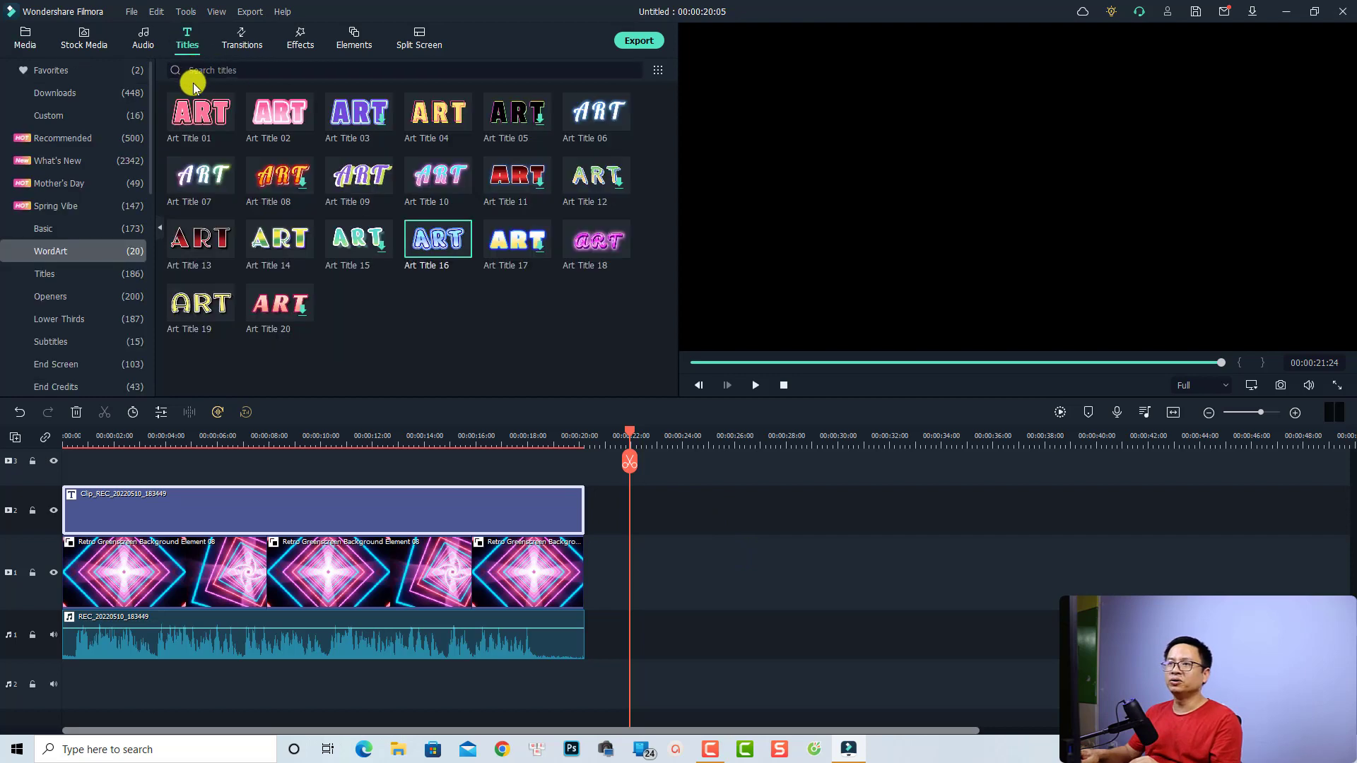
left_click(39, 276)
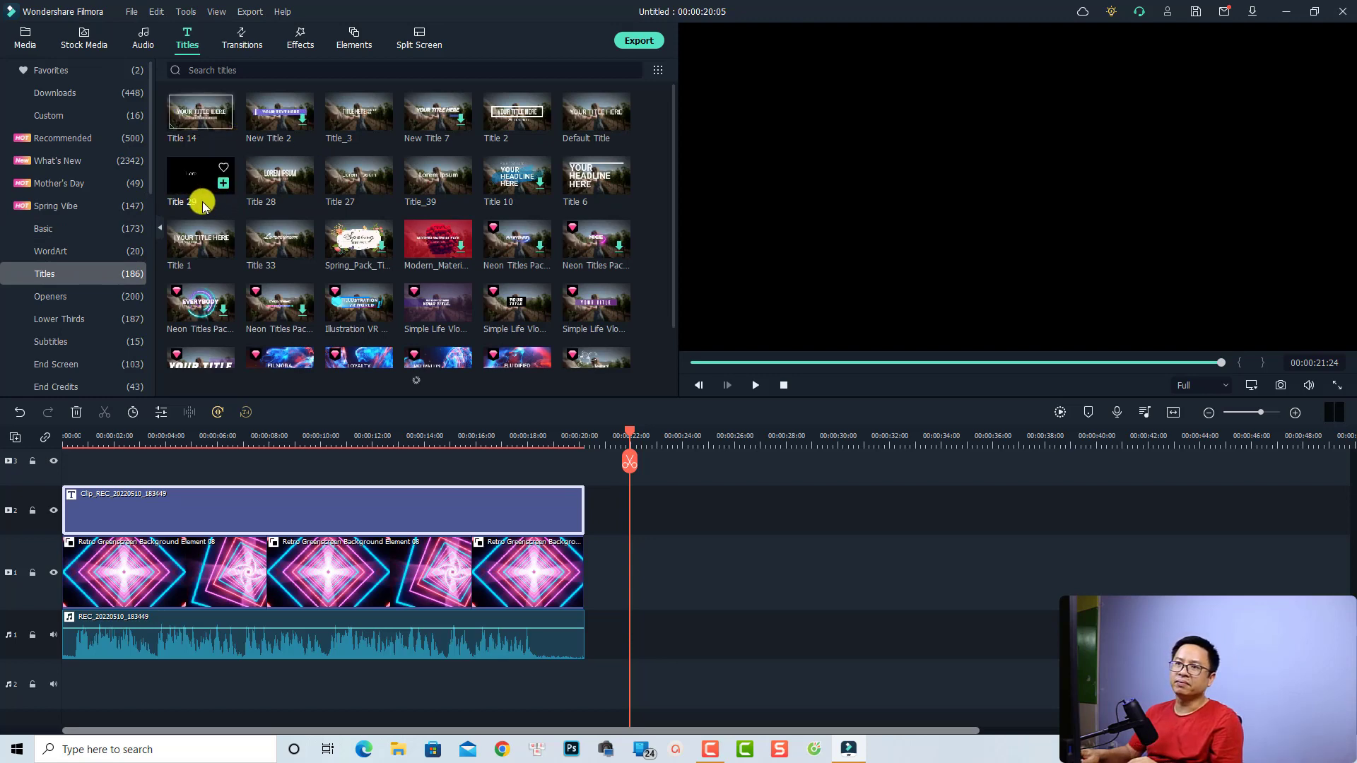
mouse_move(549, 126)
left_click_drag(583, 120, 649, 588)
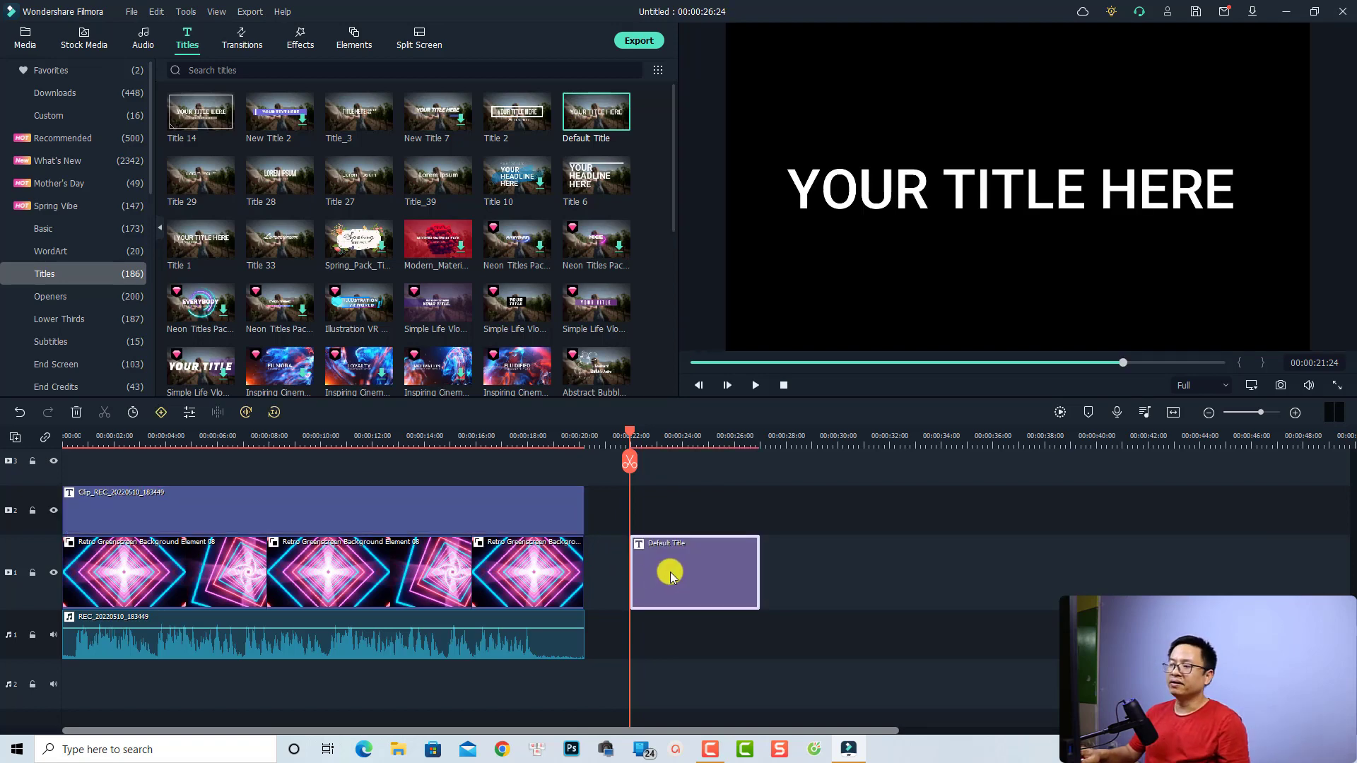
- Replace the Default Title clip's placeholder text with "Hello, this is text to speech"
double_click(670, 571)
left_click(398, 168)
key("ctrl+a")
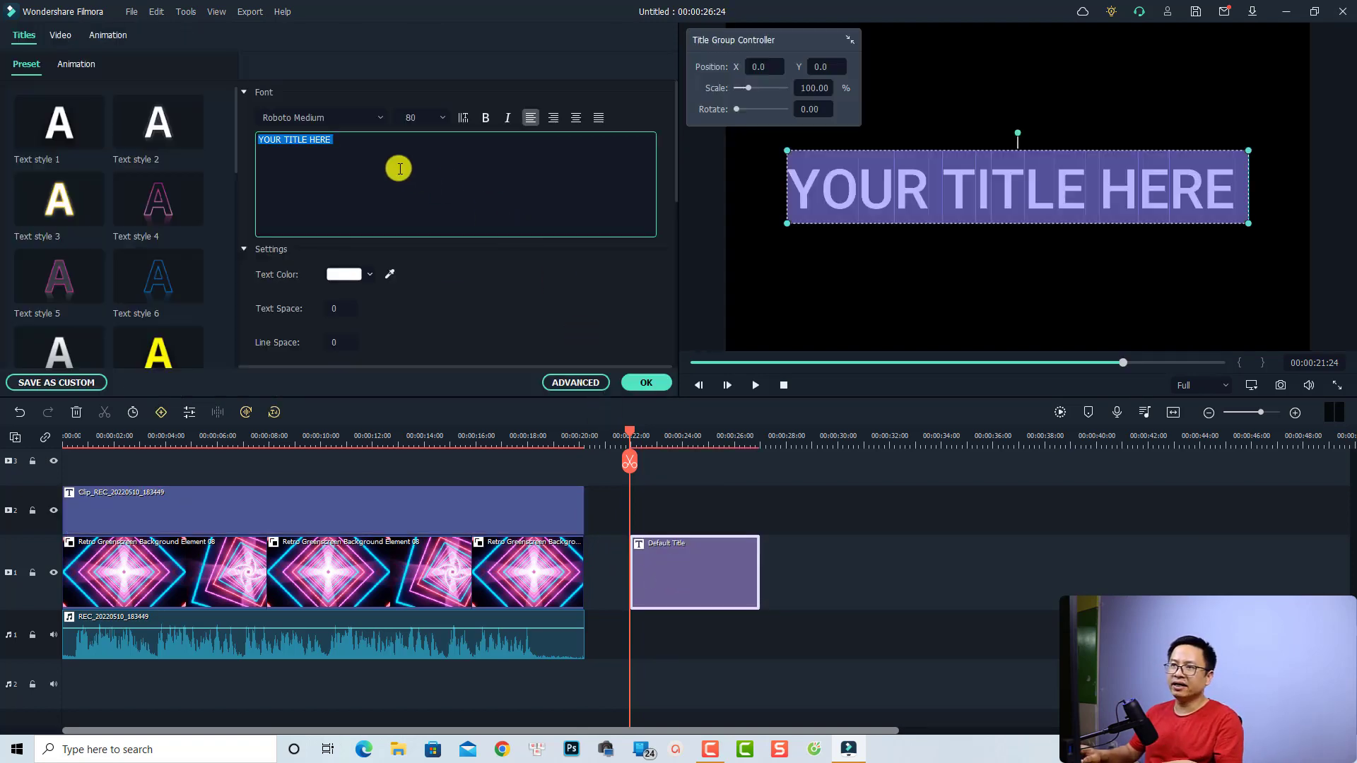
type("Hello")
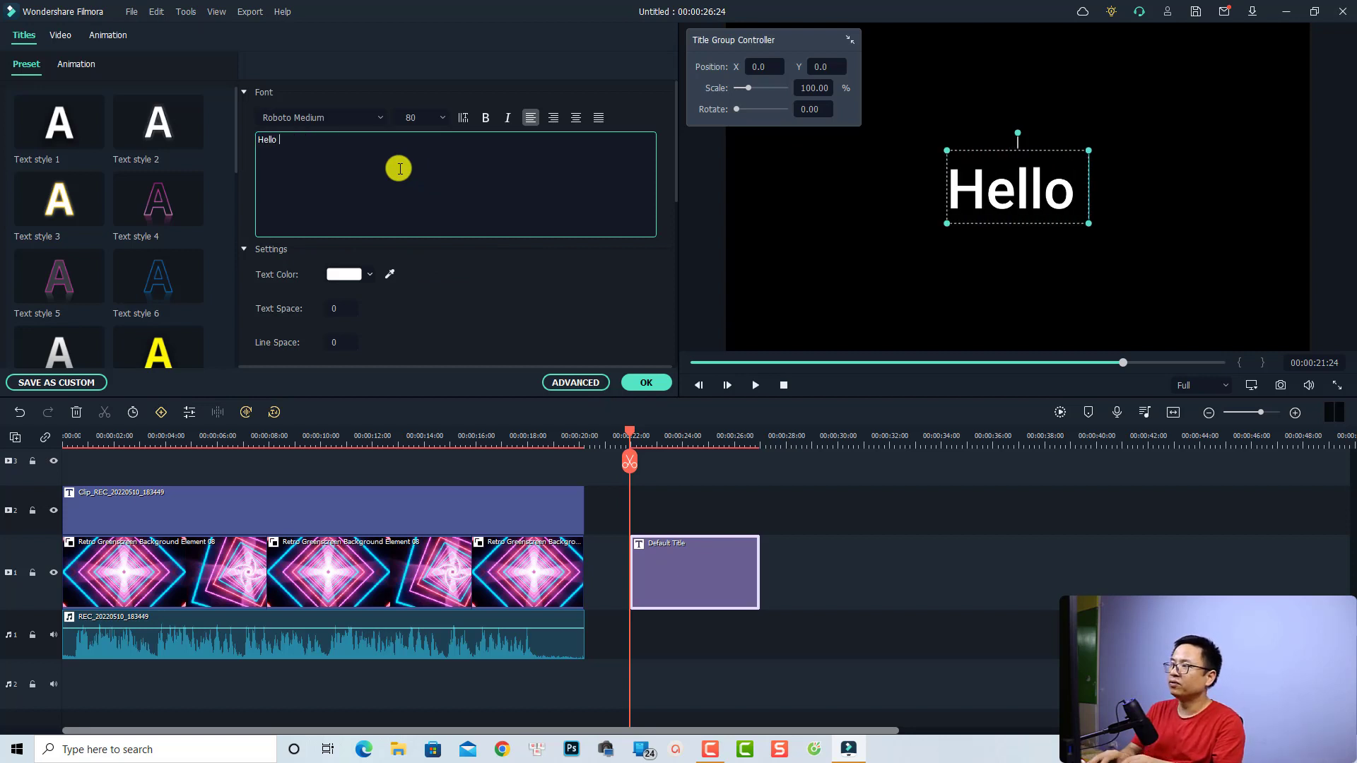
type(", this is ")
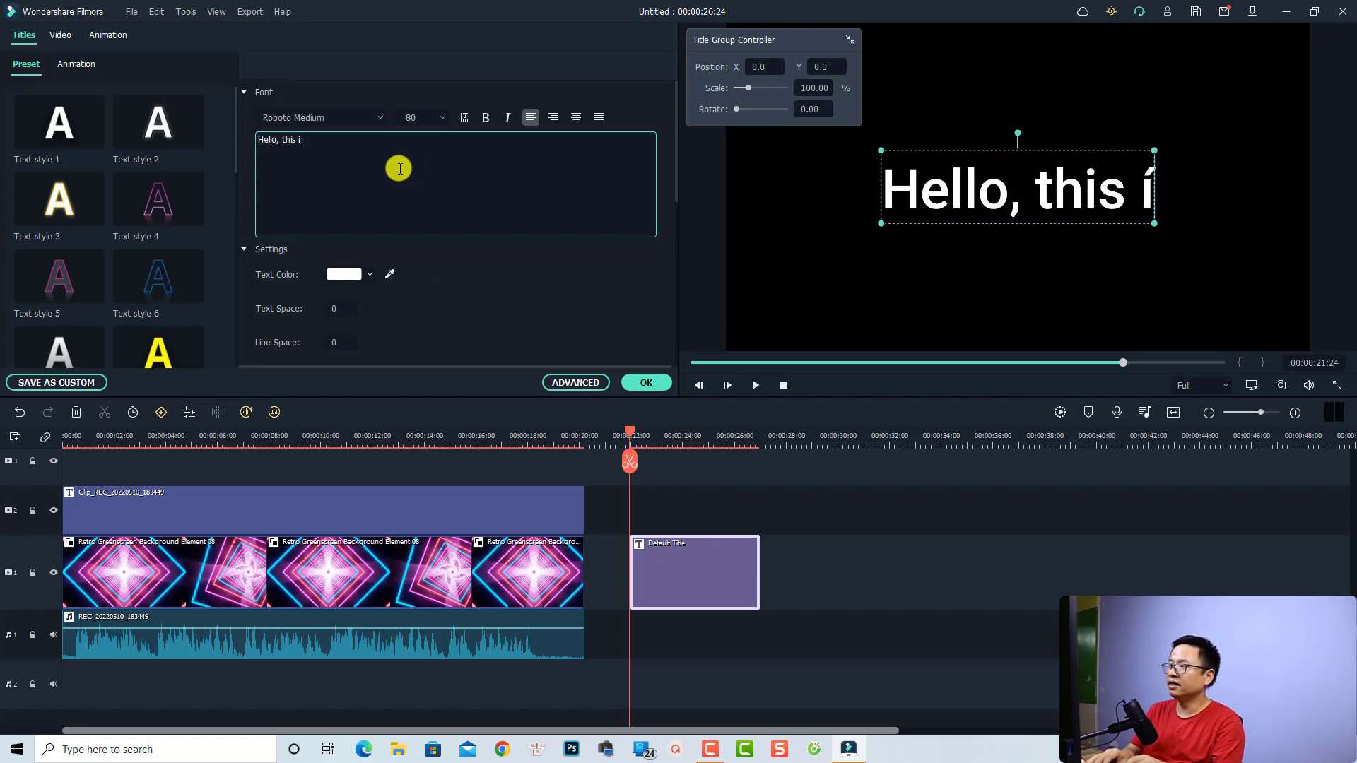
type("tex")
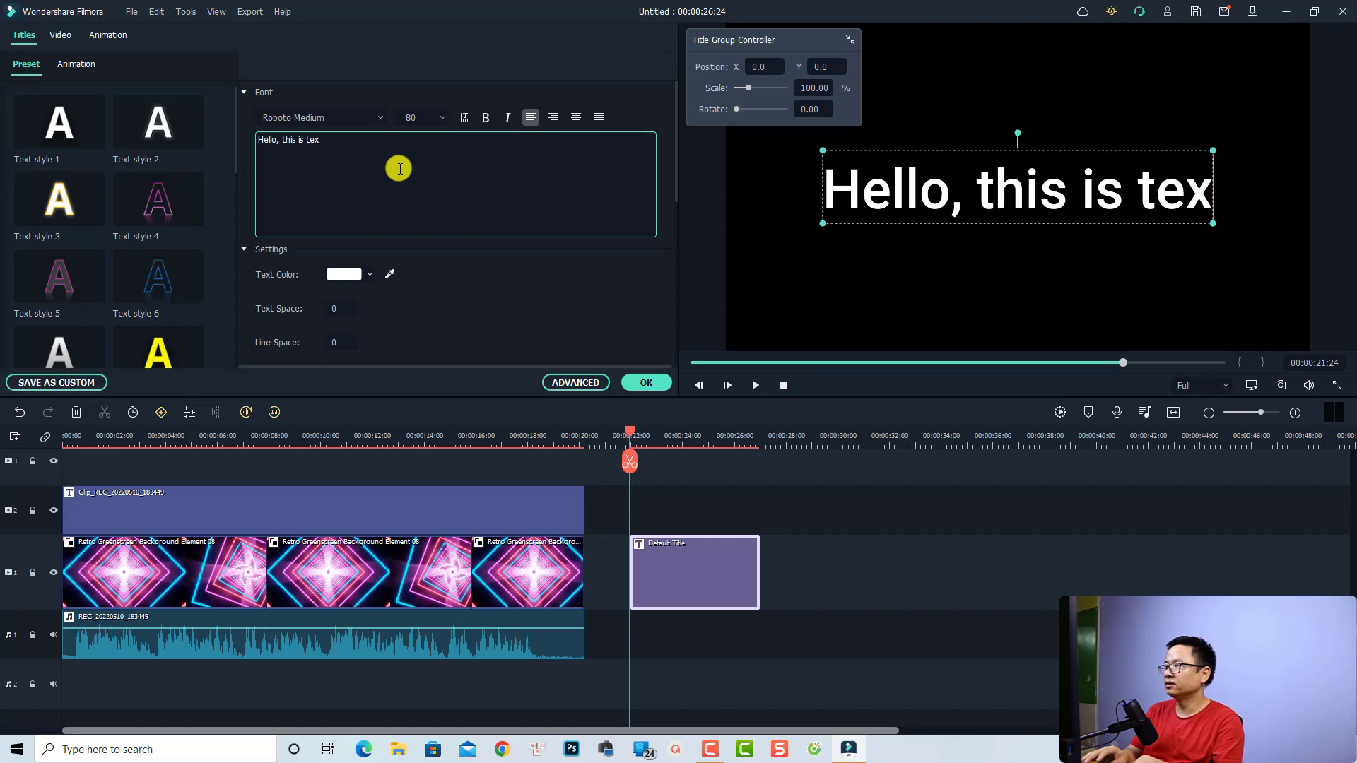
type("t to speech")
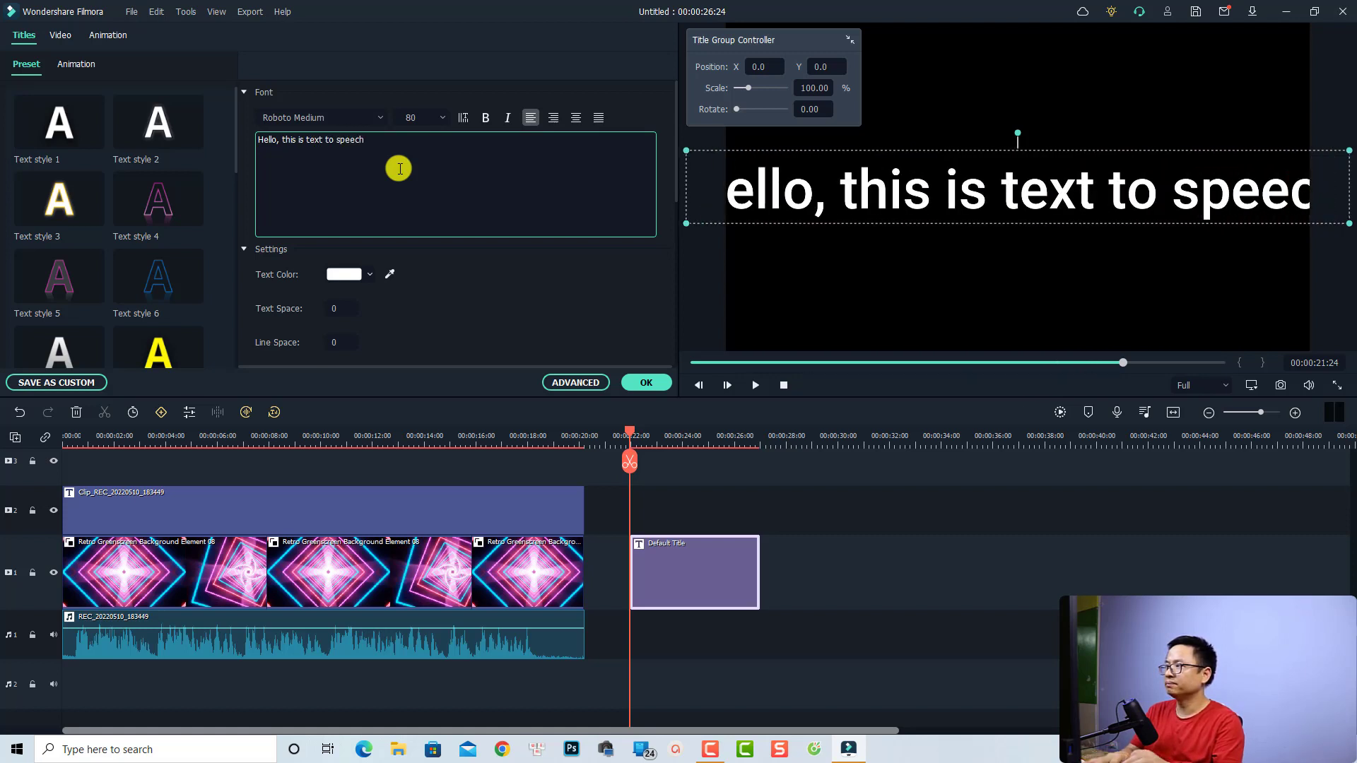
- Set the title's font size to 44 and confirm the title changes
left_click(416, 117)
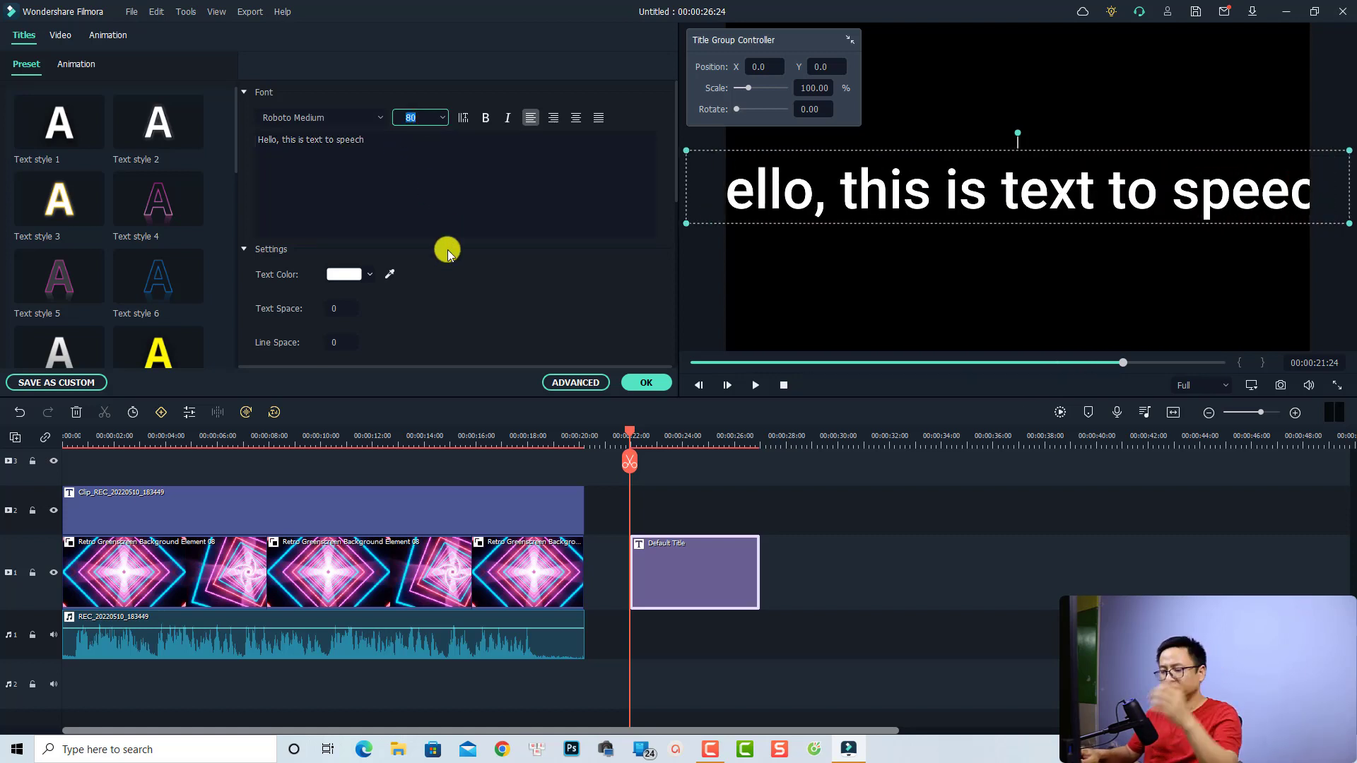
type("44")
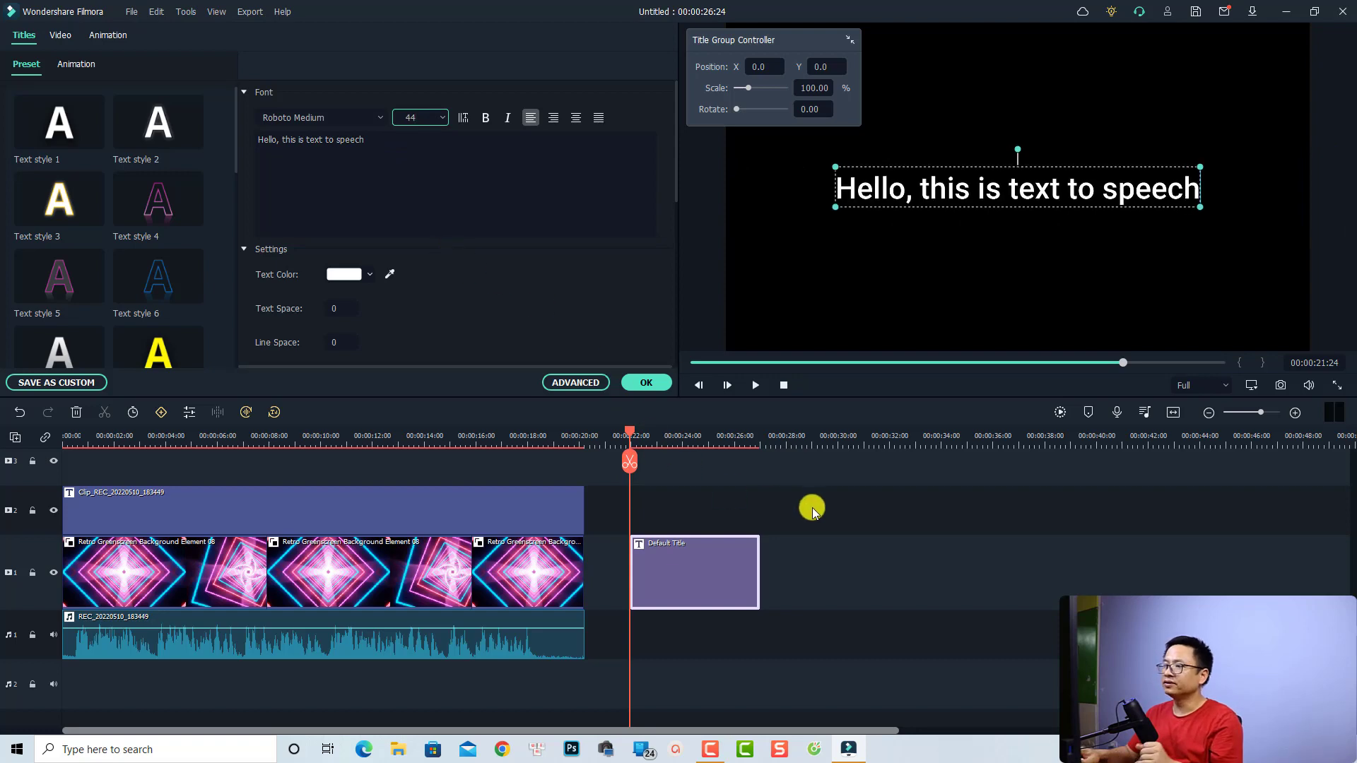
left_click(646, 383)
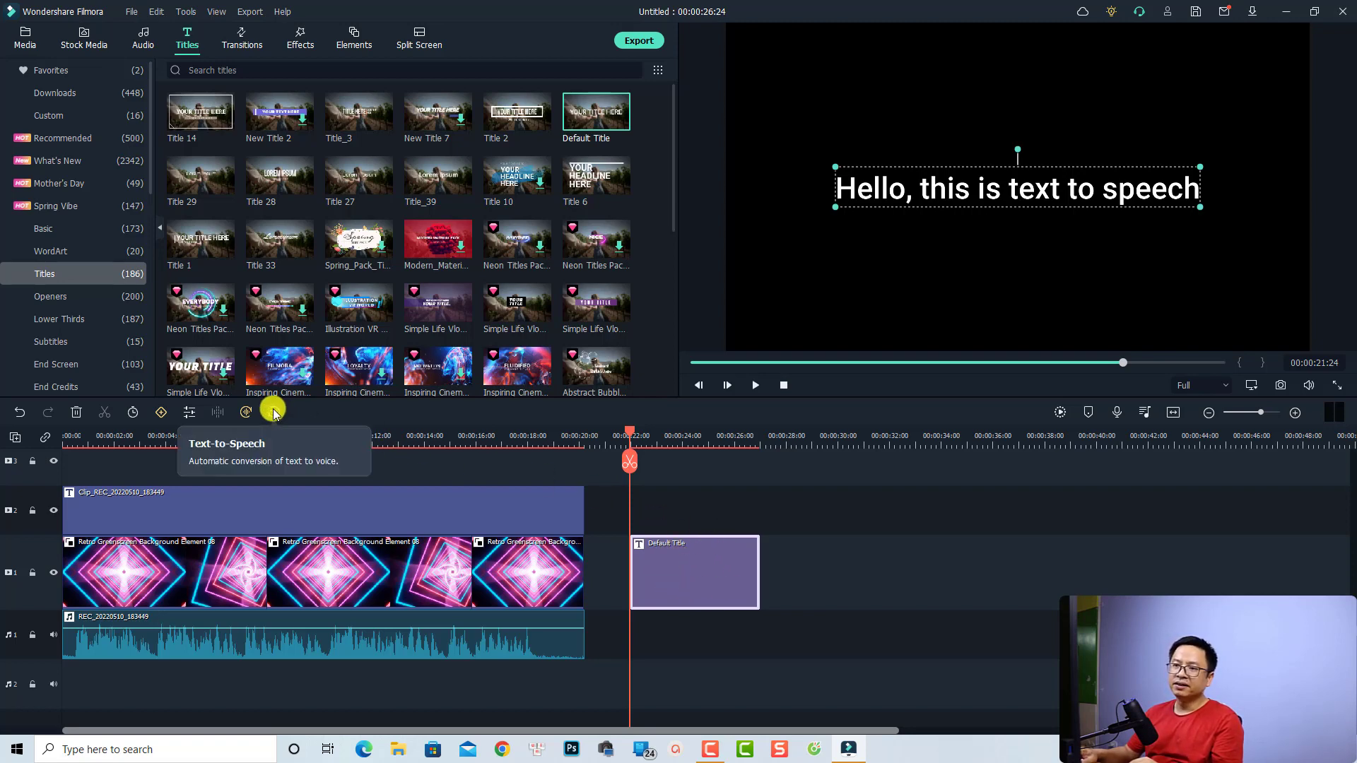
- Convert the title clip to speech with Text-to-Speech, using English (US) and the Bob voice
right_click(690, 561)
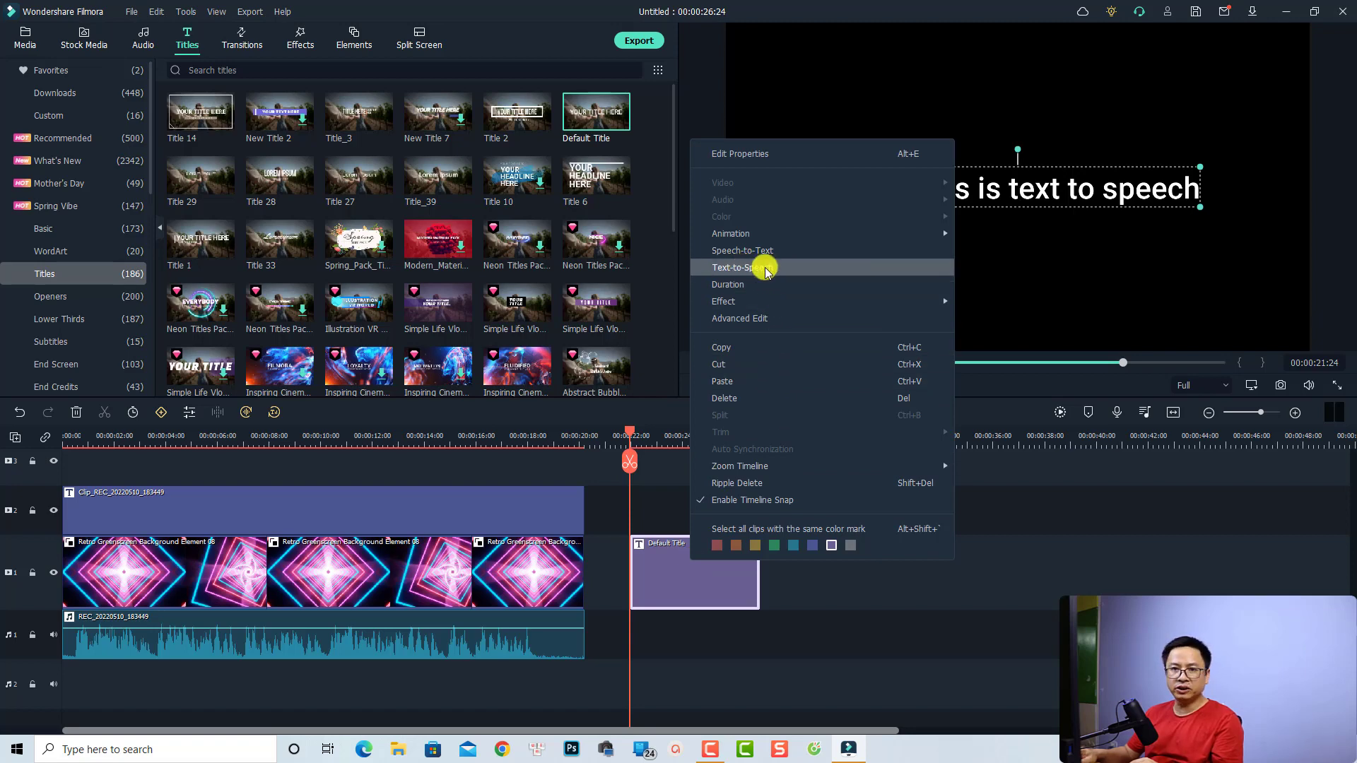
left_click(766, 269)
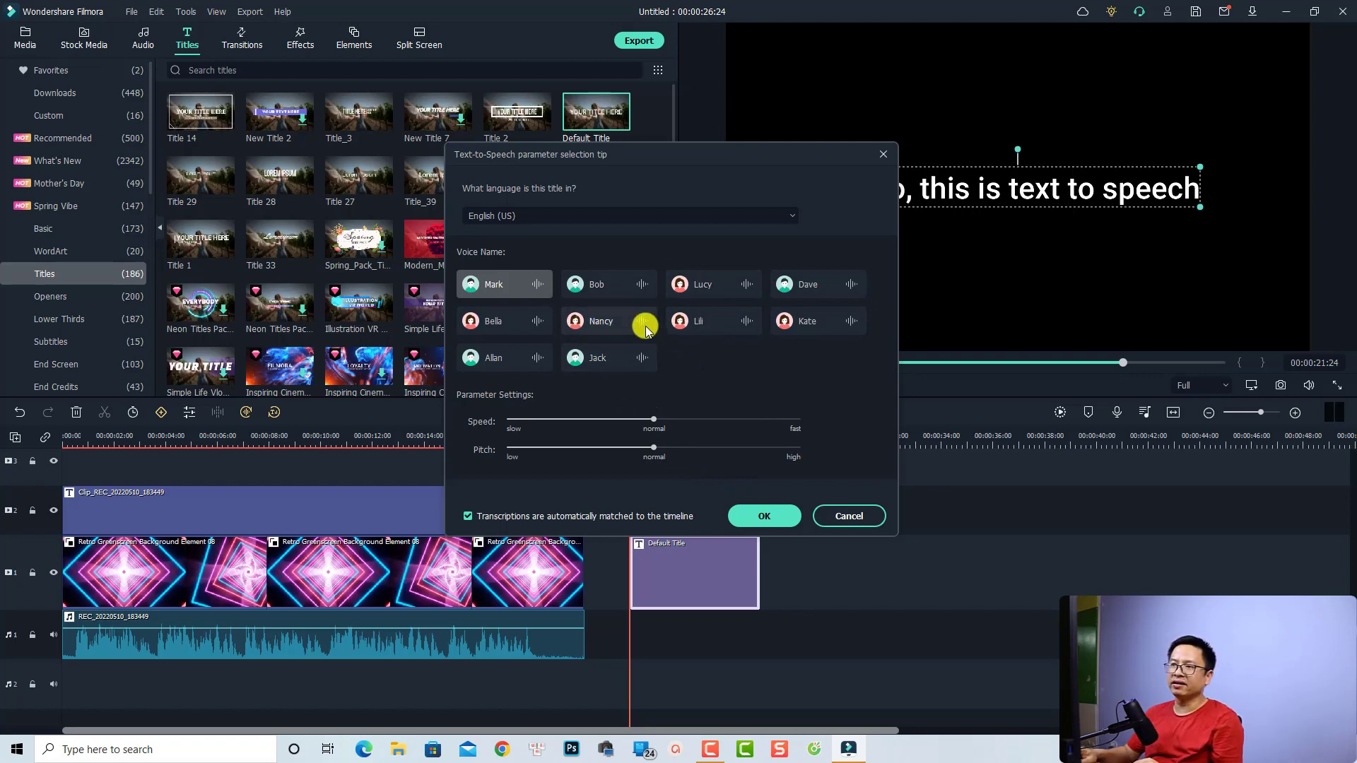
left_click(625, 217)
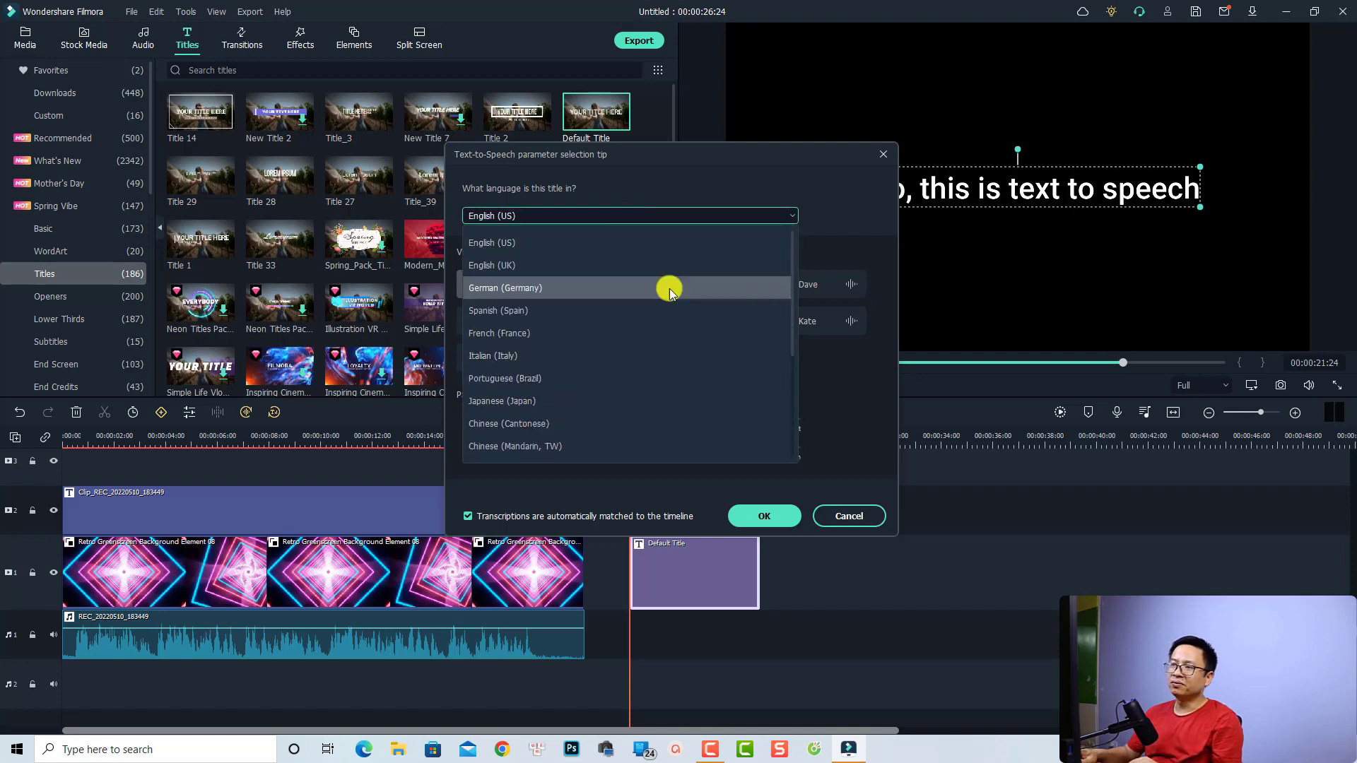
scroll(689, 340, "down", 5)
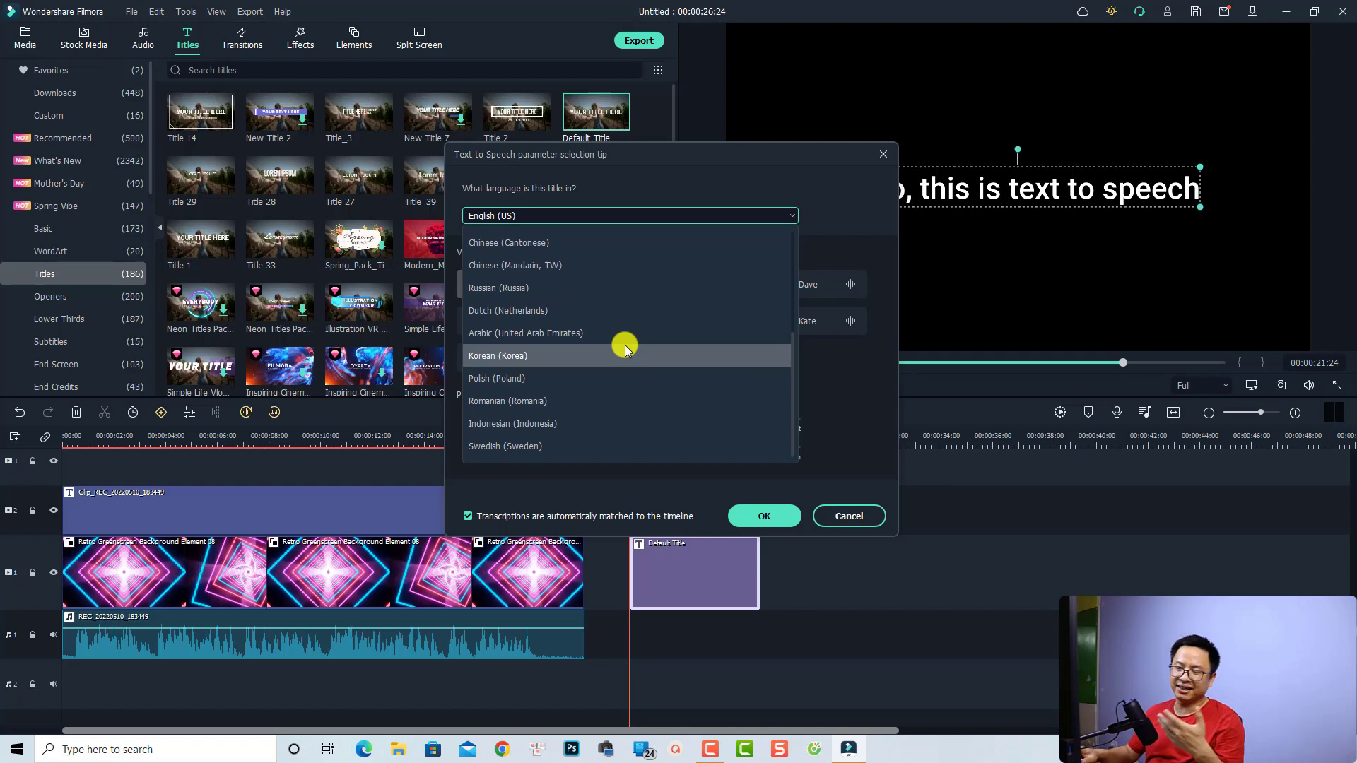
scroll(624, 345, "up", 4)
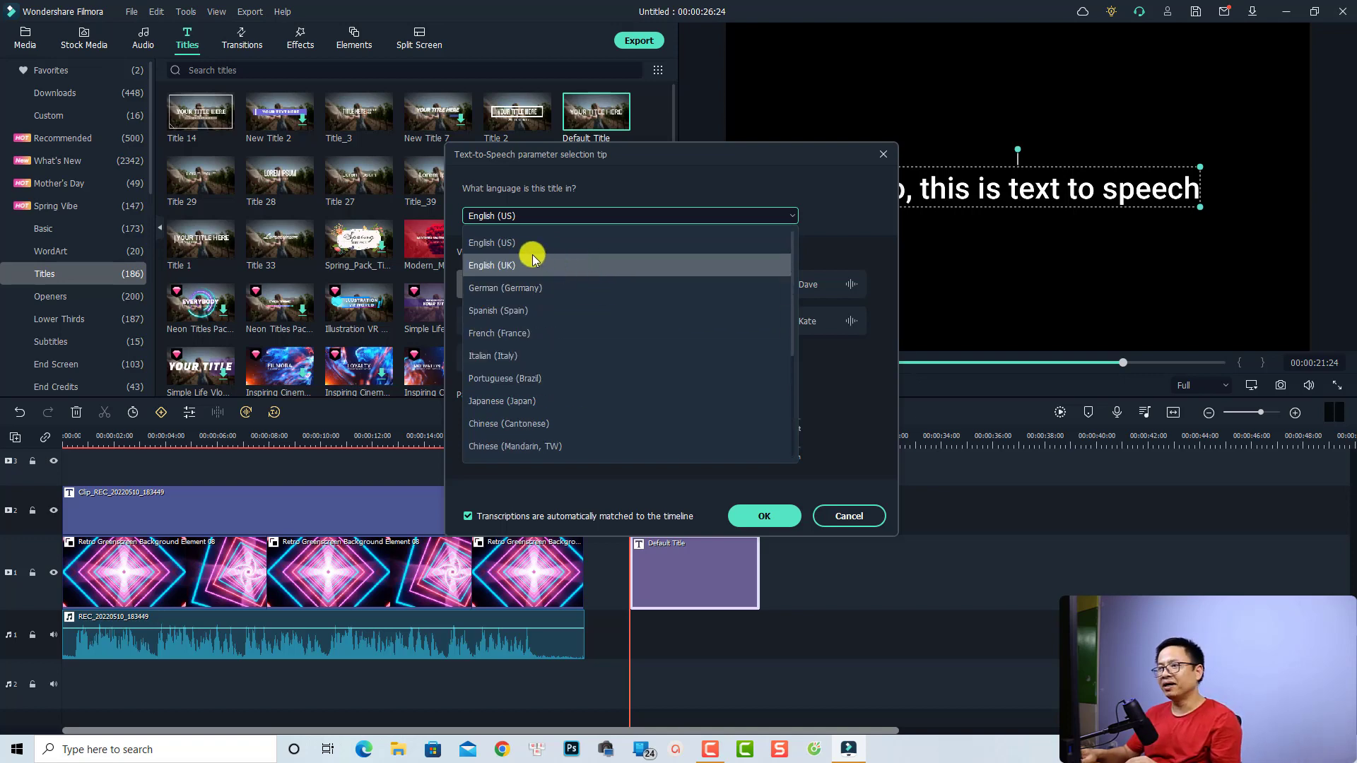
left_click(495, 244)
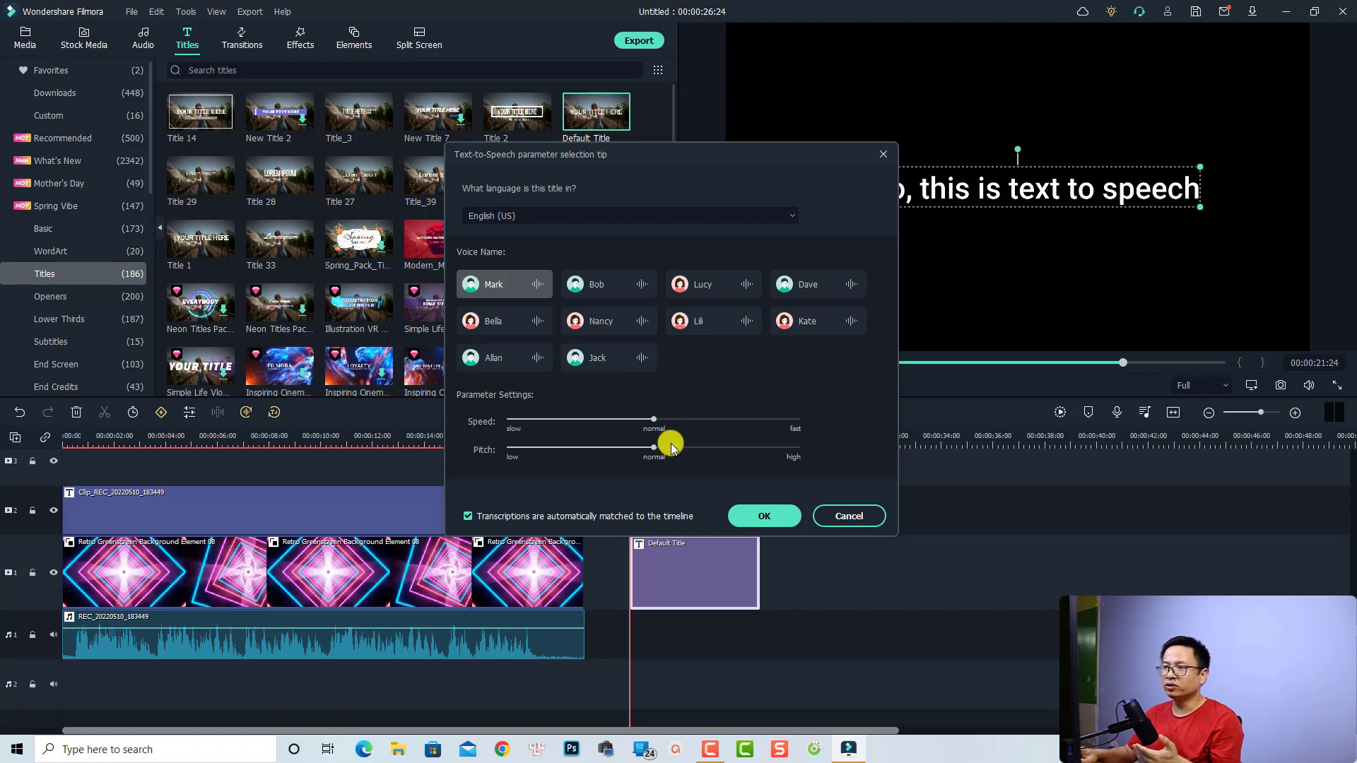
left_click(595, 290)
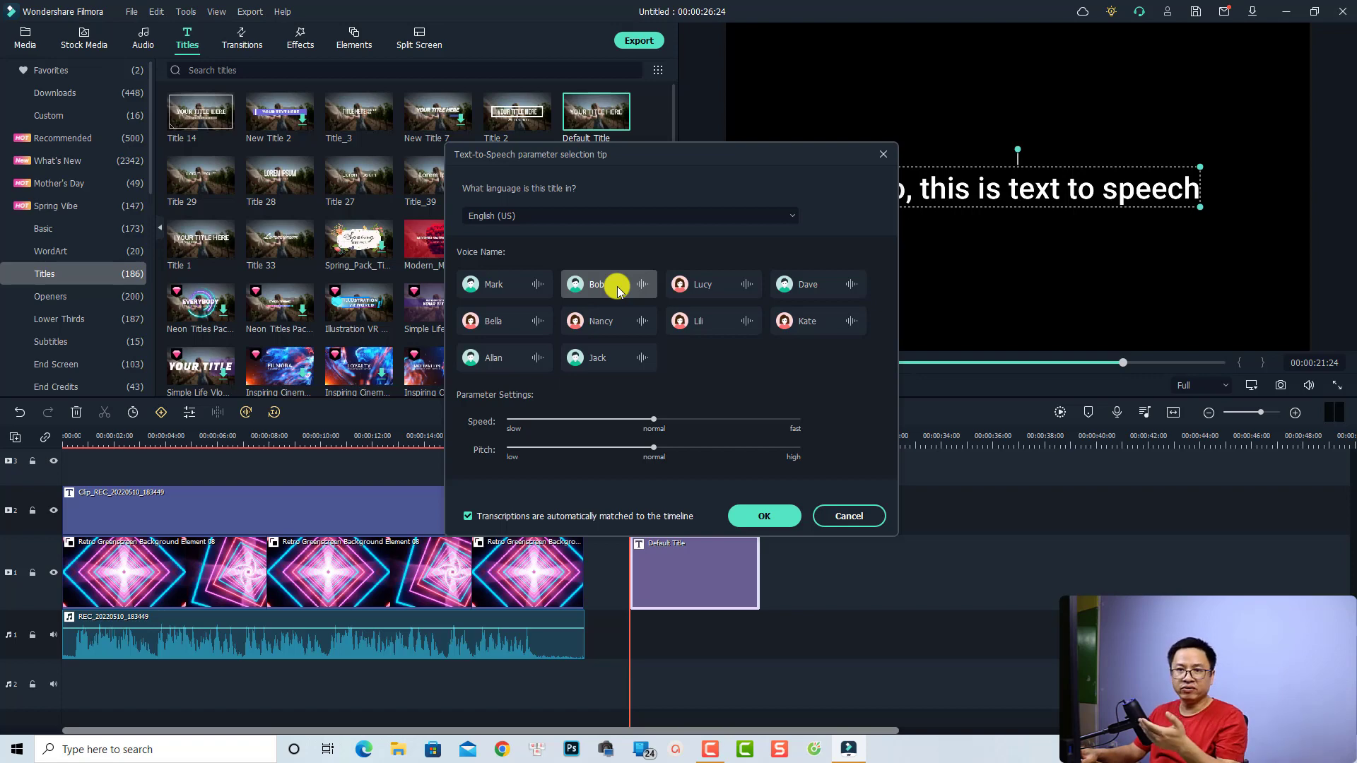
left_click(763, 520)
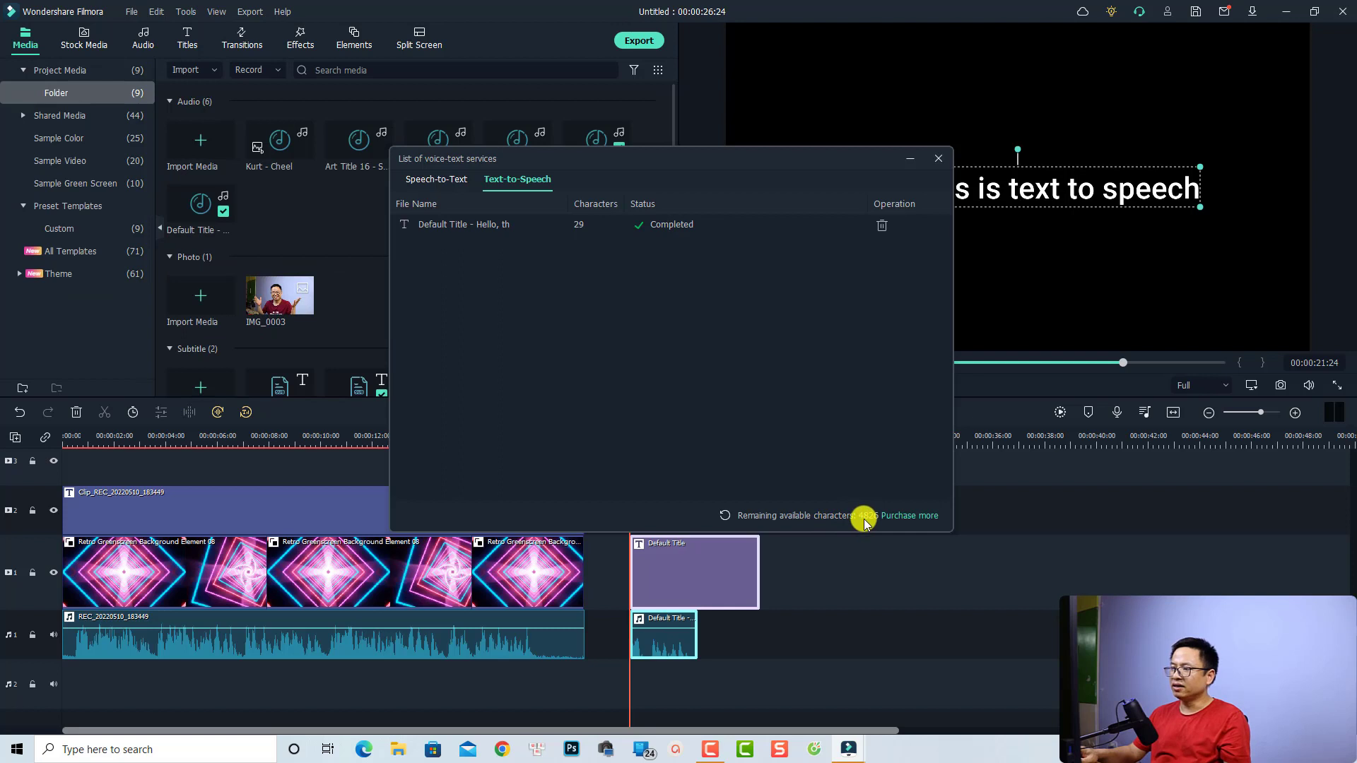
- View the Text-to-Speech purchase plans in the web browser, and close the voice-text services list and the browser
left_click(905, 523)
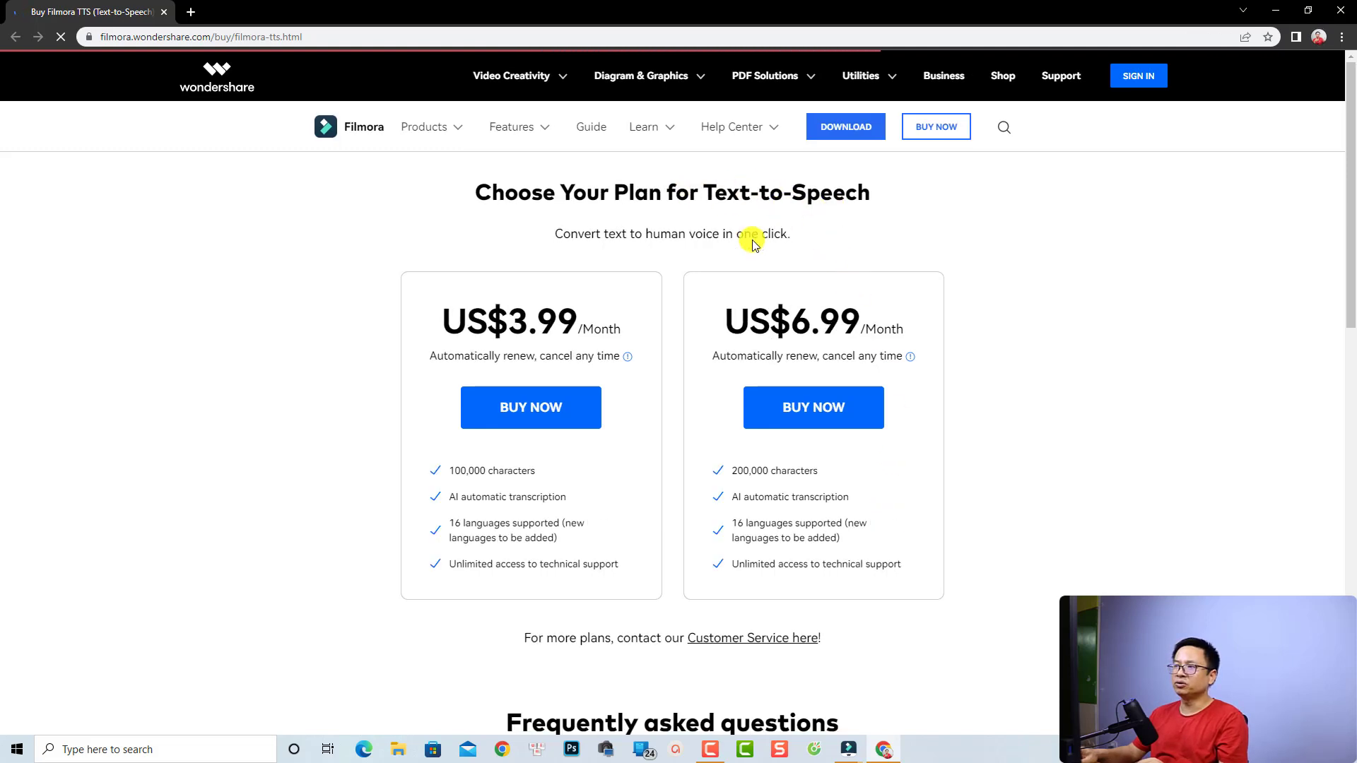
mouse_move(554, 332)
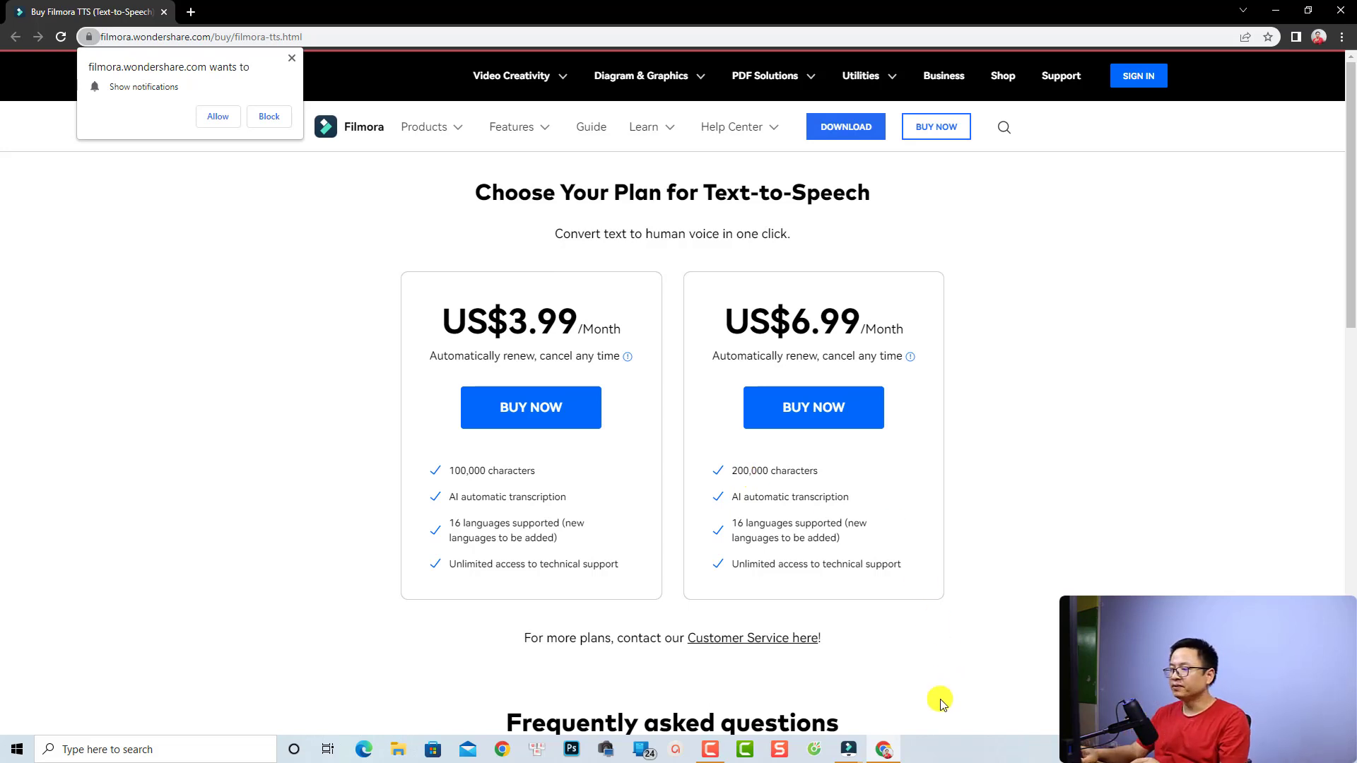
mouse_move(848, 747)
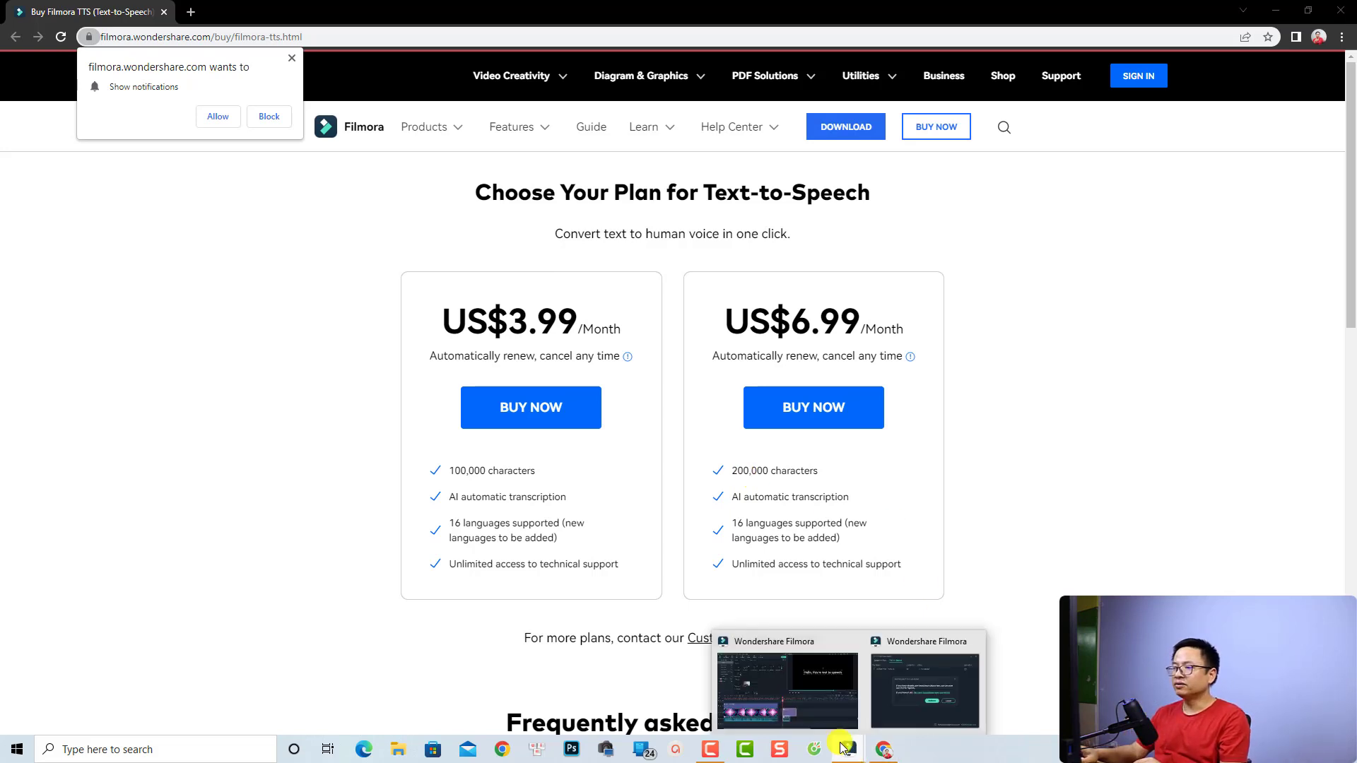
left_click(923, 693)
left_click(791, 397)
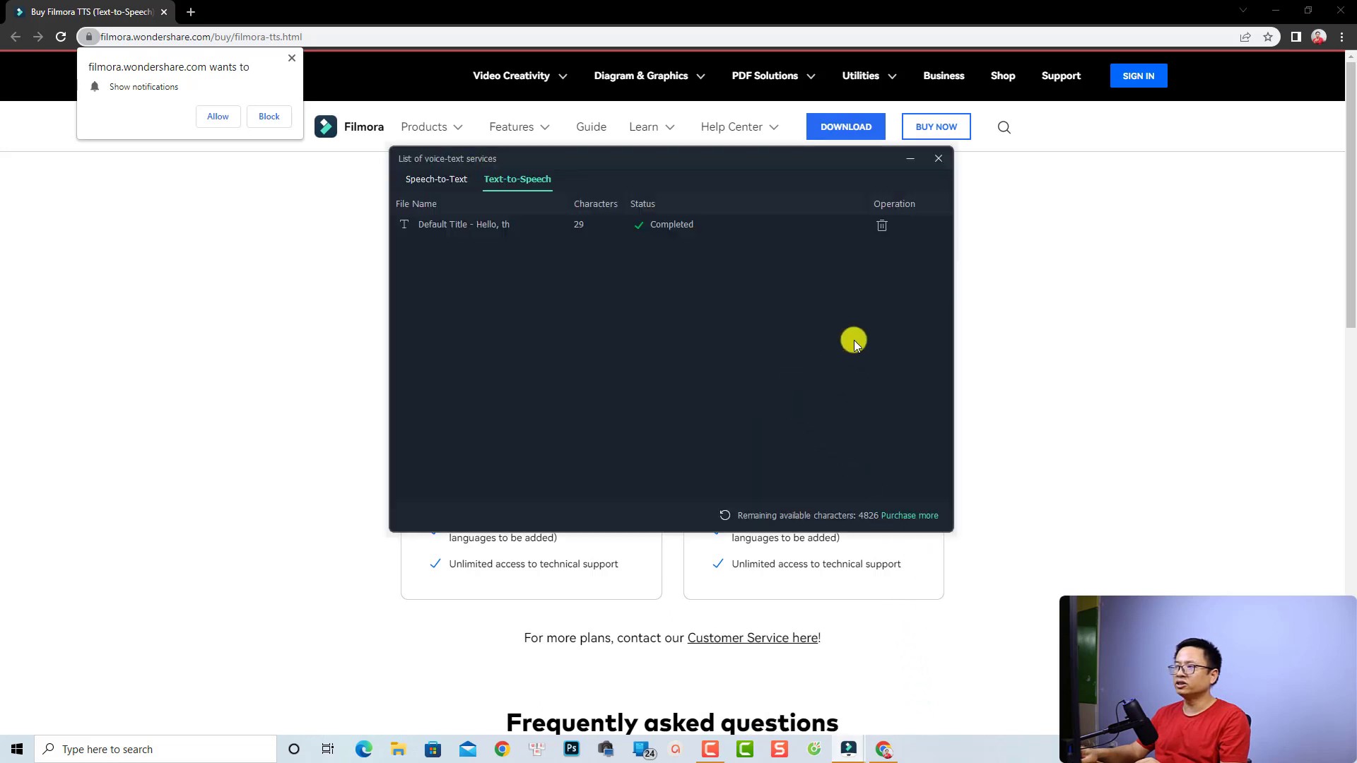
left_click(941, 162)
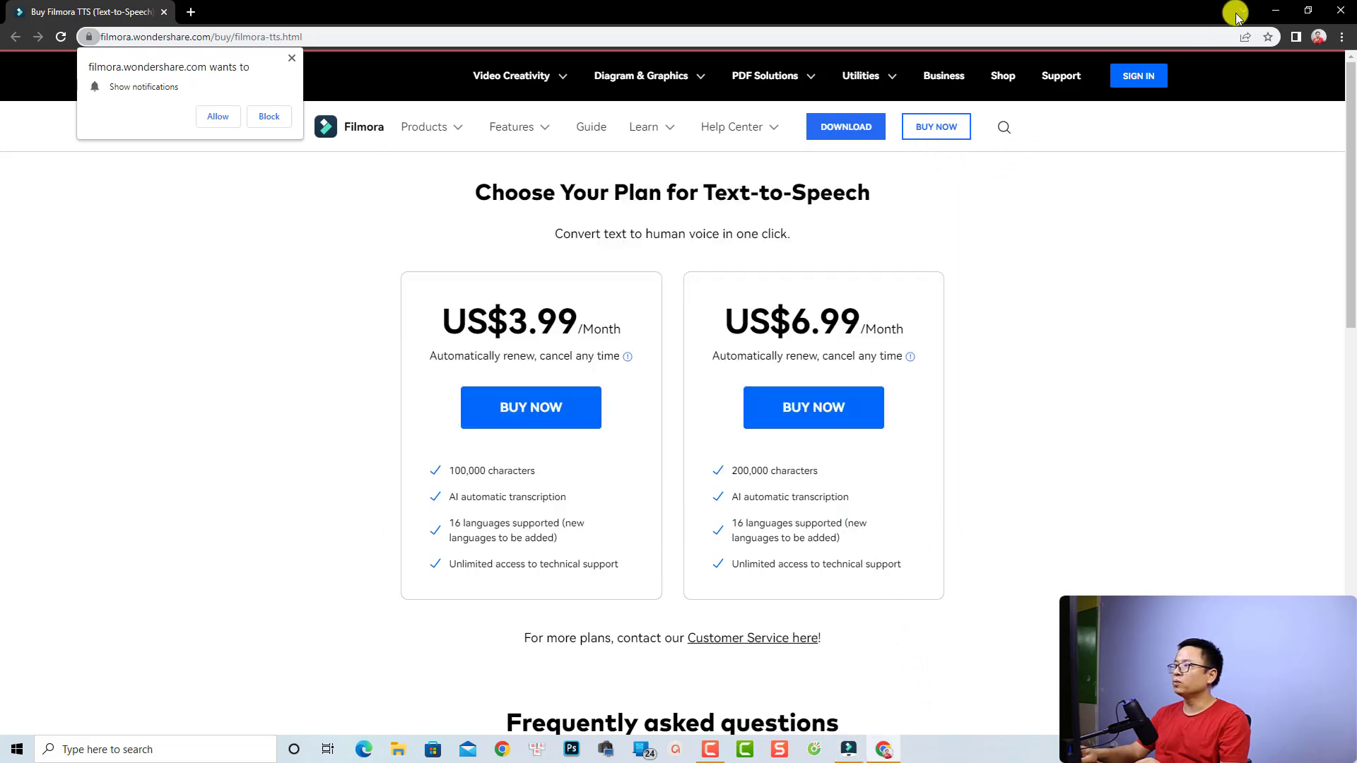
left_click(1340, 11)
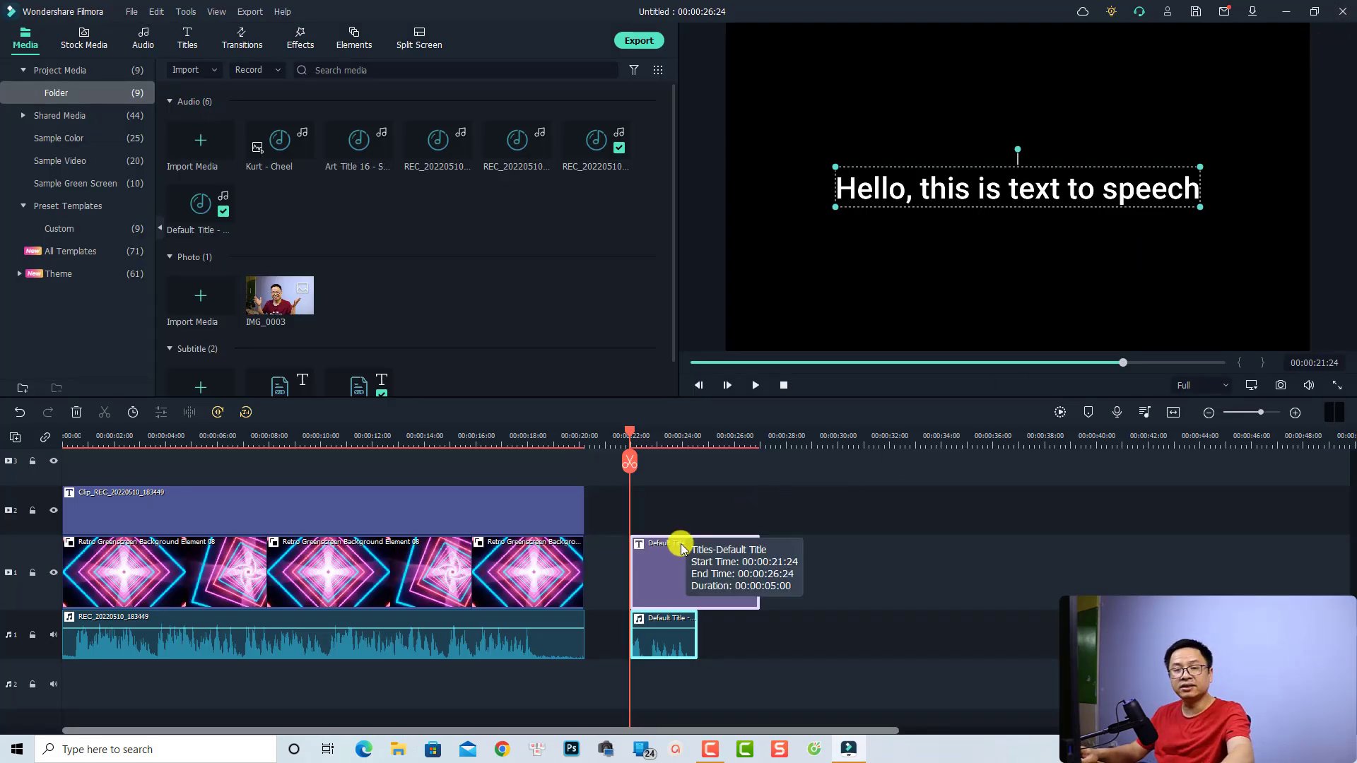
- Play the Default Title clip together with its generated Bob voice clip
key("space")
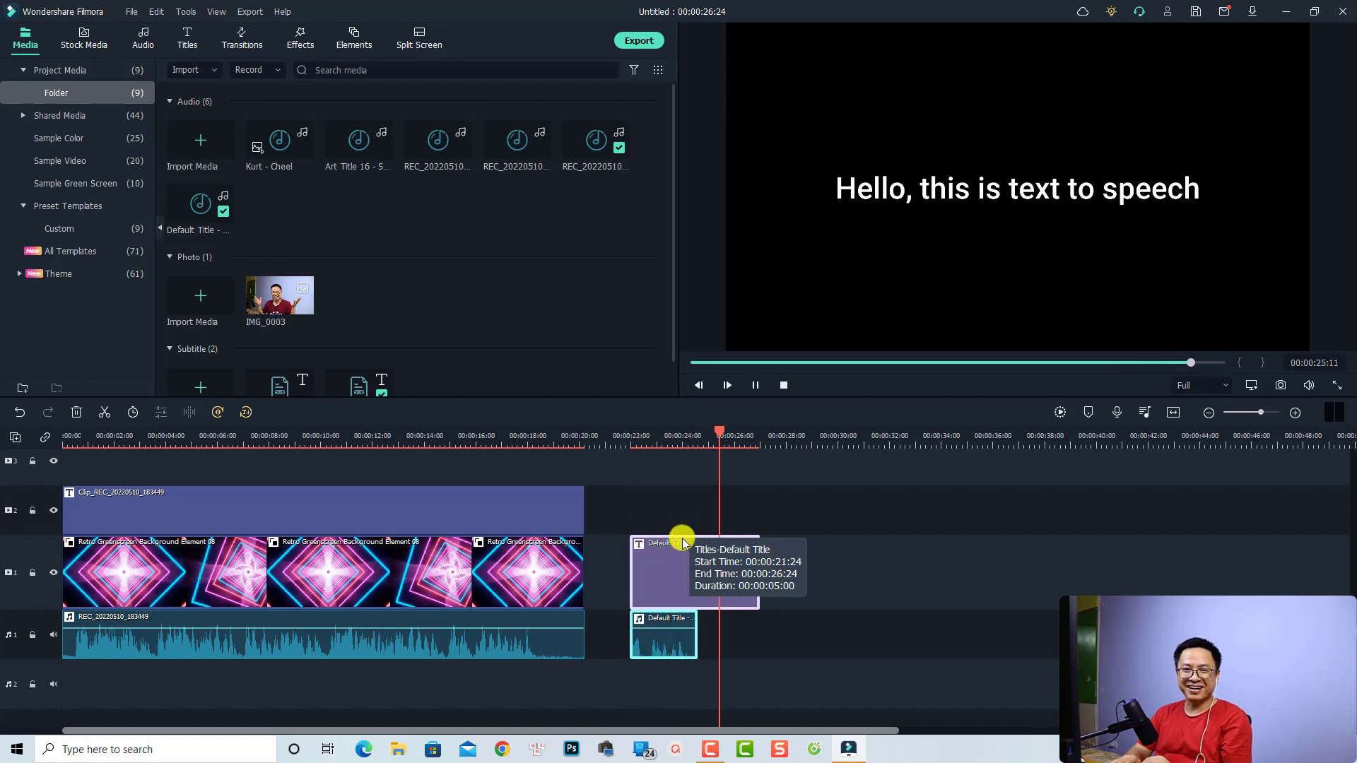
key("space")
- Paste a copy of the Default Title clip at 00:00:26:08 on the same track, delete the leftover piece after it, and select the copy
left_click(756, 539)
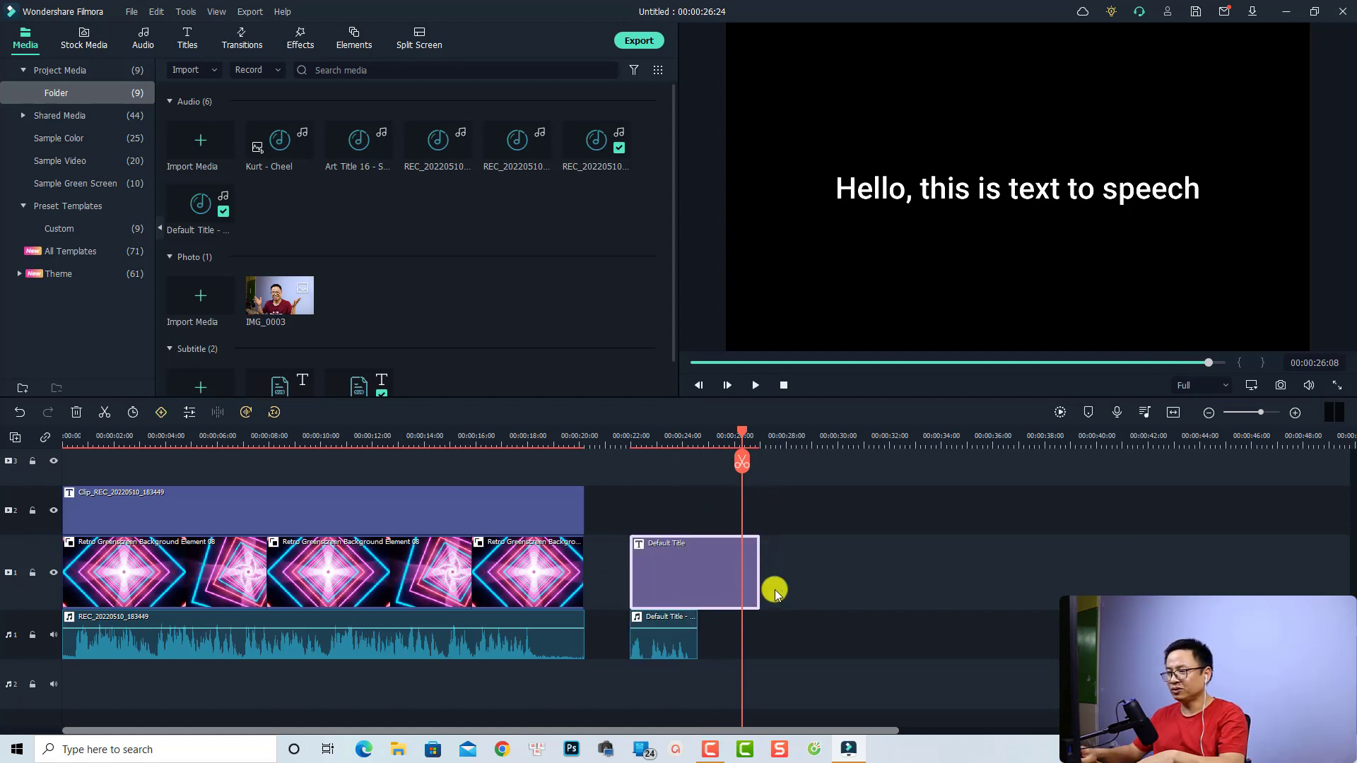
key("ctrl+v")
left_click(882, 579)
key("Delete")
left_click(800, 570)
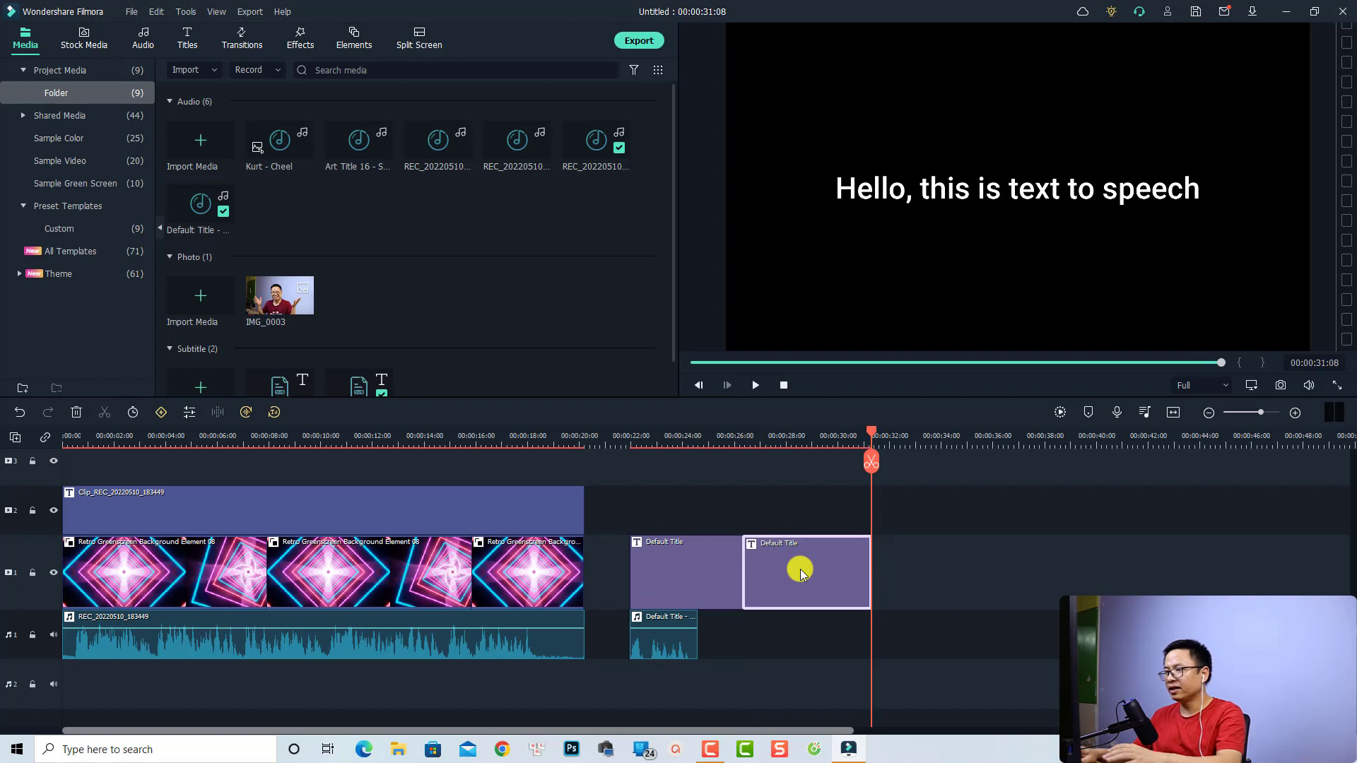
- Convert the copied title clip to speech with the English (US) Nancy voice, and close the voice-text services list
left_click(274, 412)
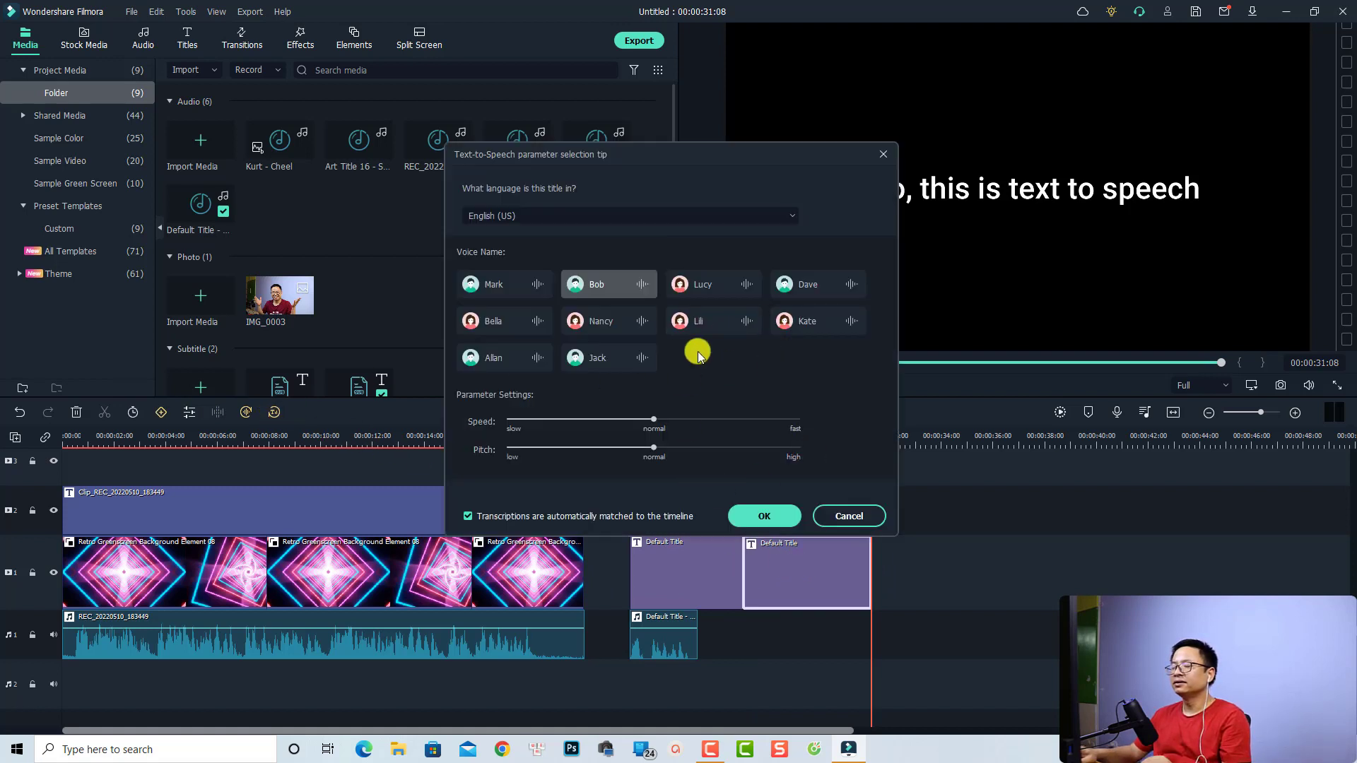
left_click(606, 324)
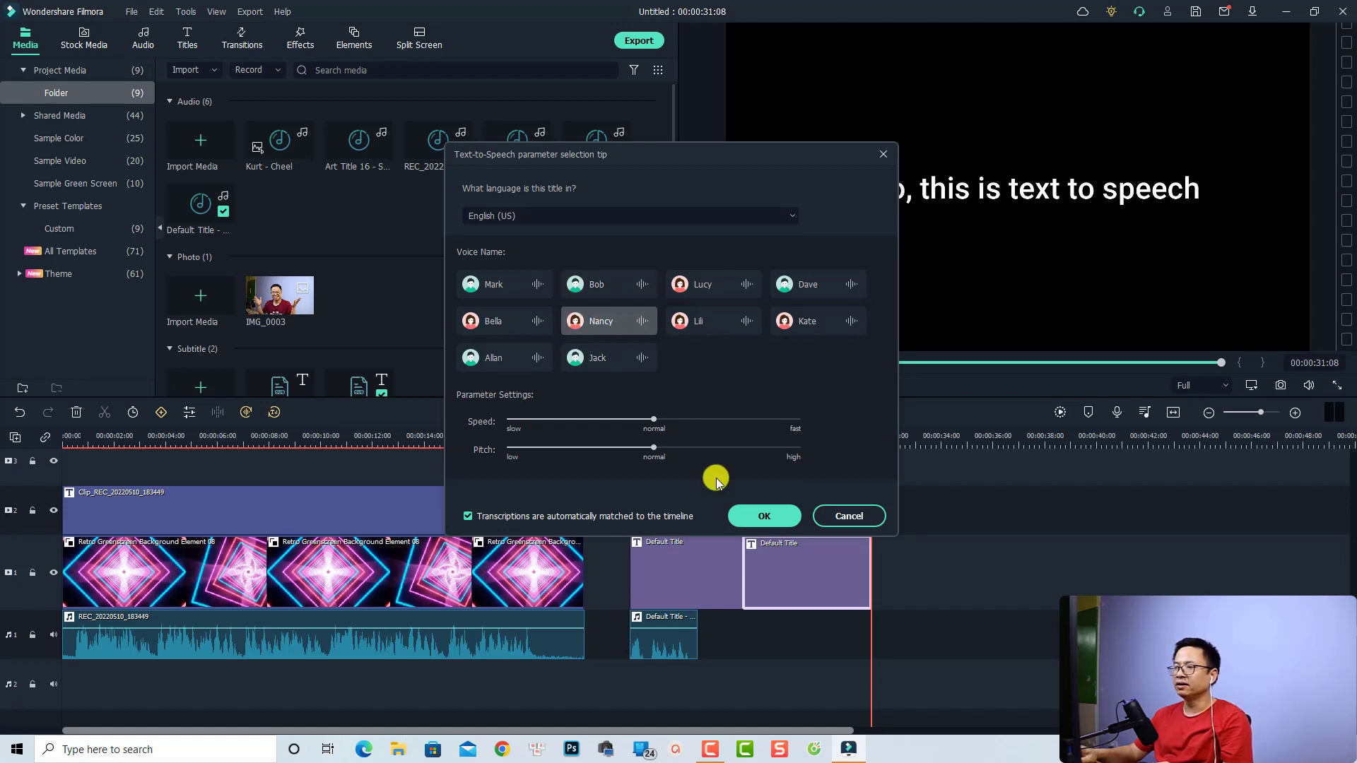
left_click(772, 519)
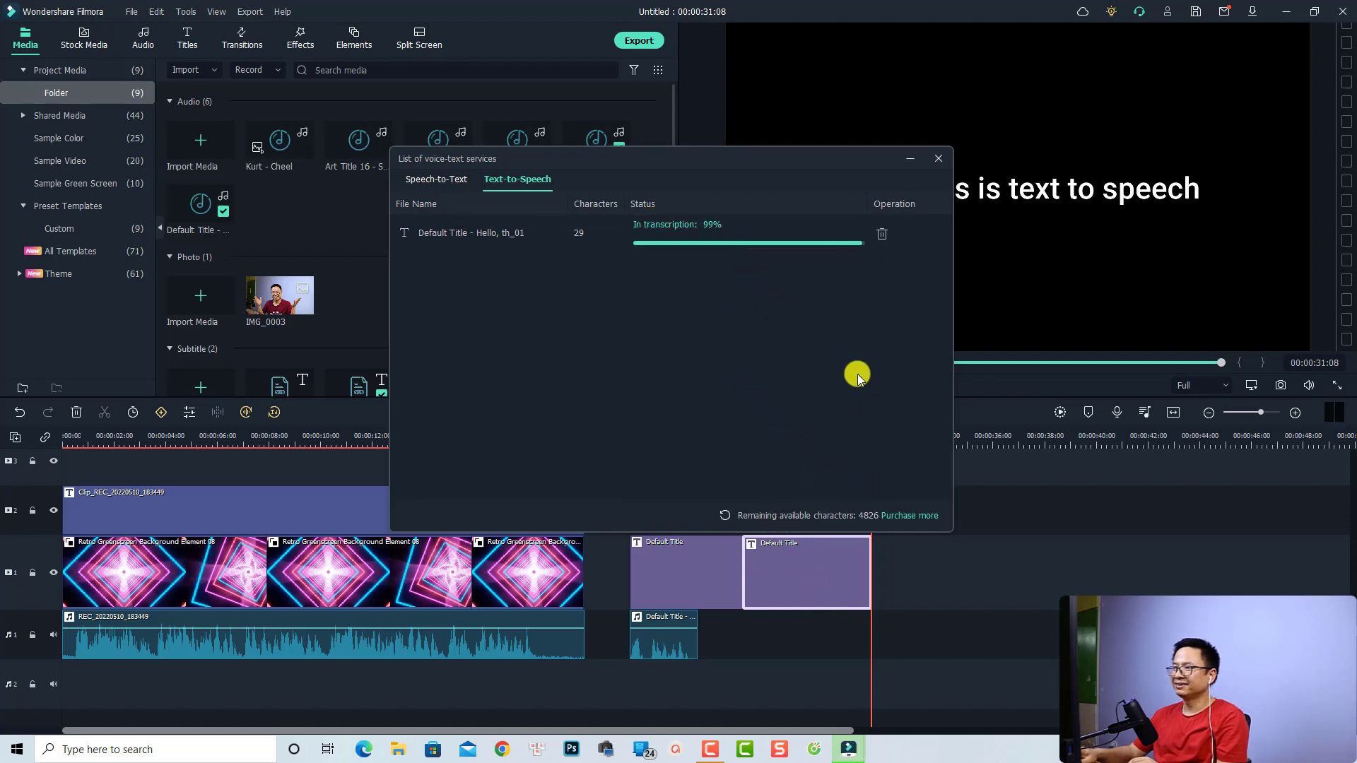
left_click(939, 158)
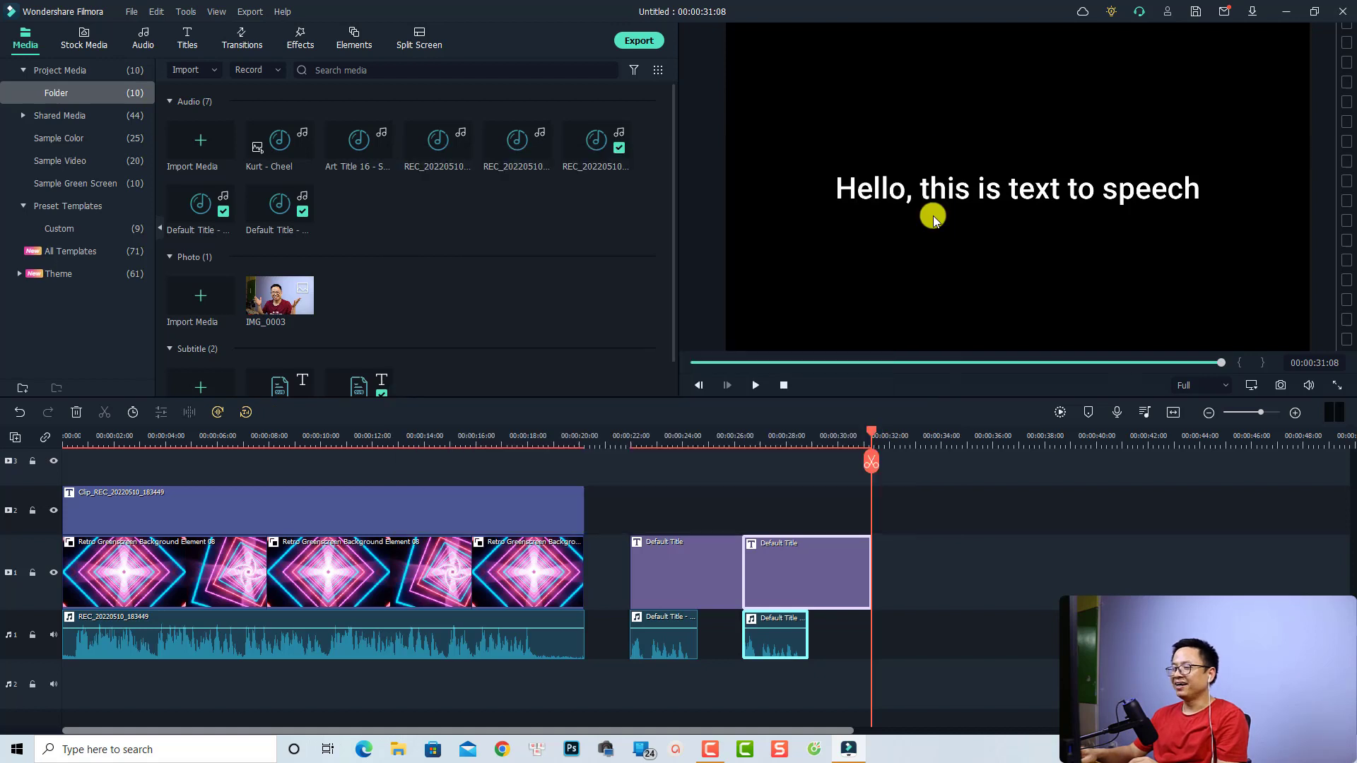
- Play the copied title from its start with the Nancy voice clip, and deselect the clips
left_click(742, 440)
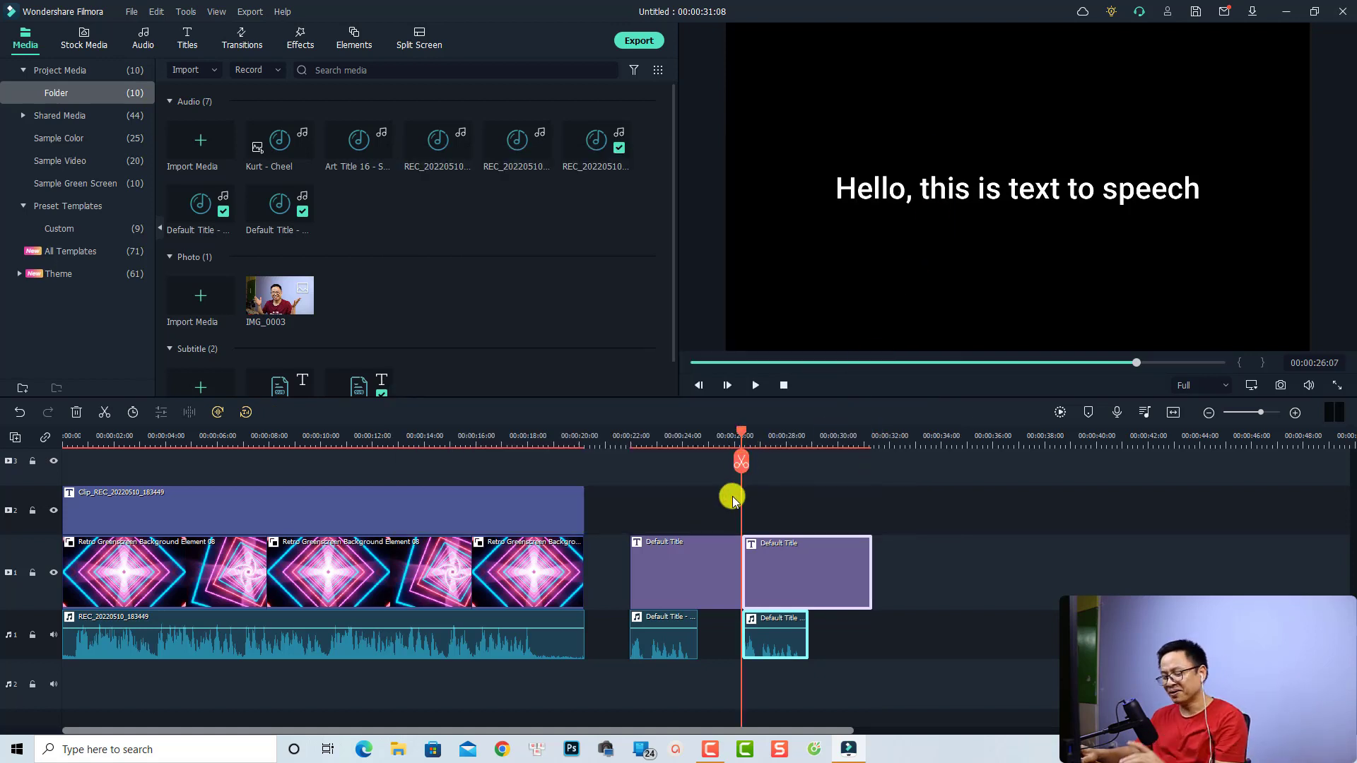
key("space")
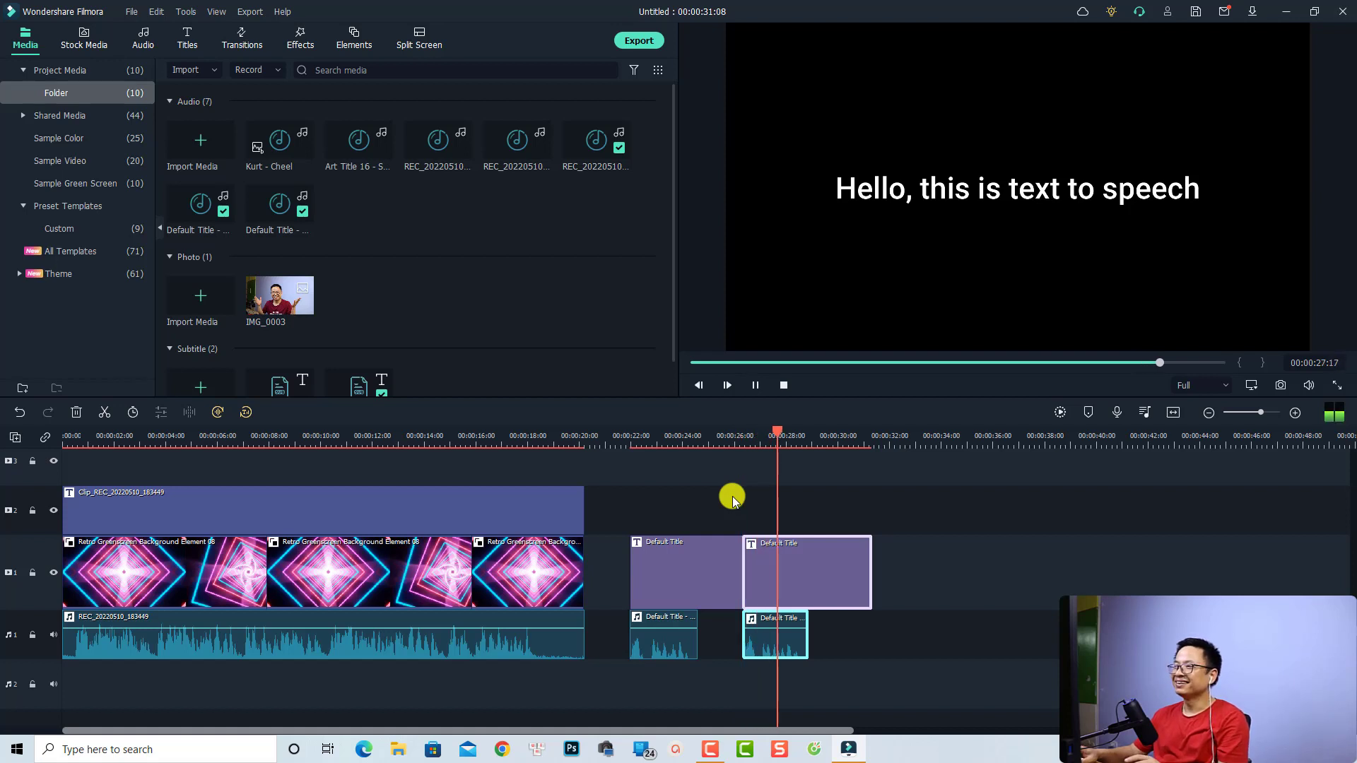
left_click(943, 553)
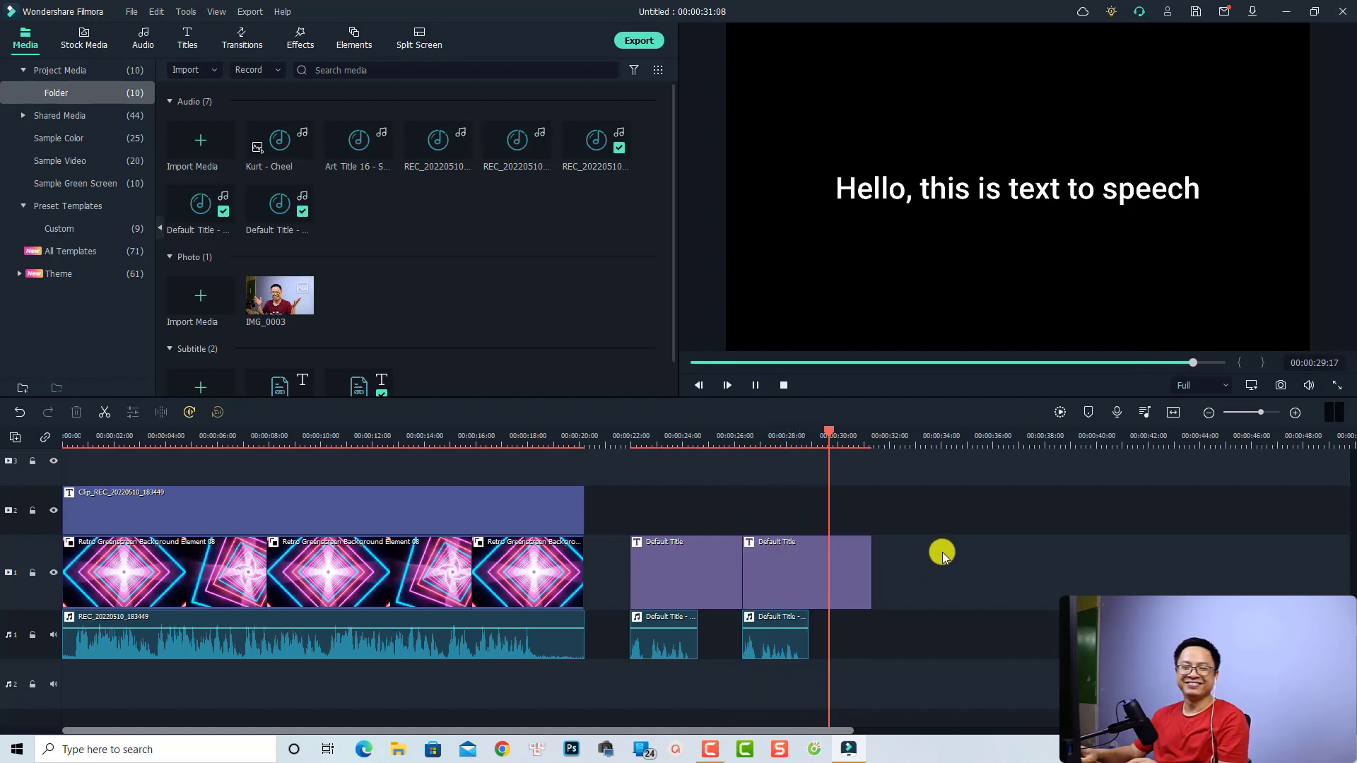